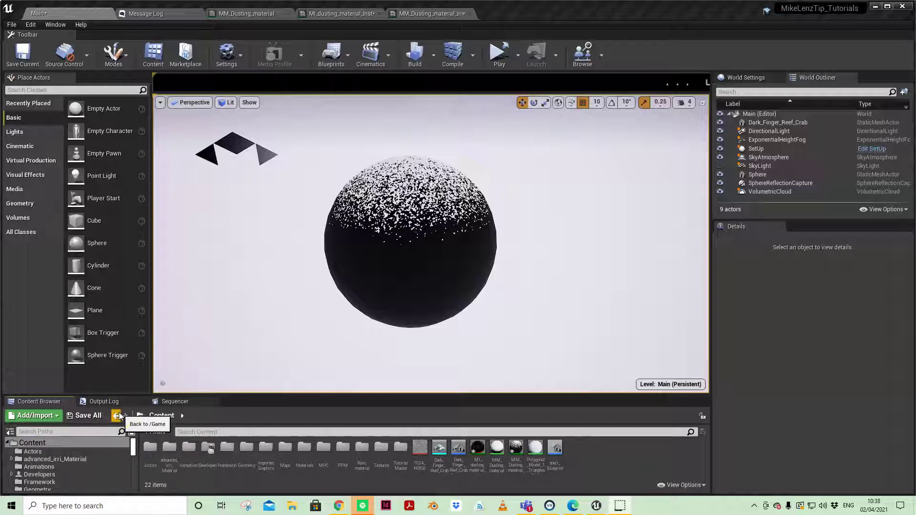
Open the MM_Dusting_material master material from the Content folder
click(296, 359)
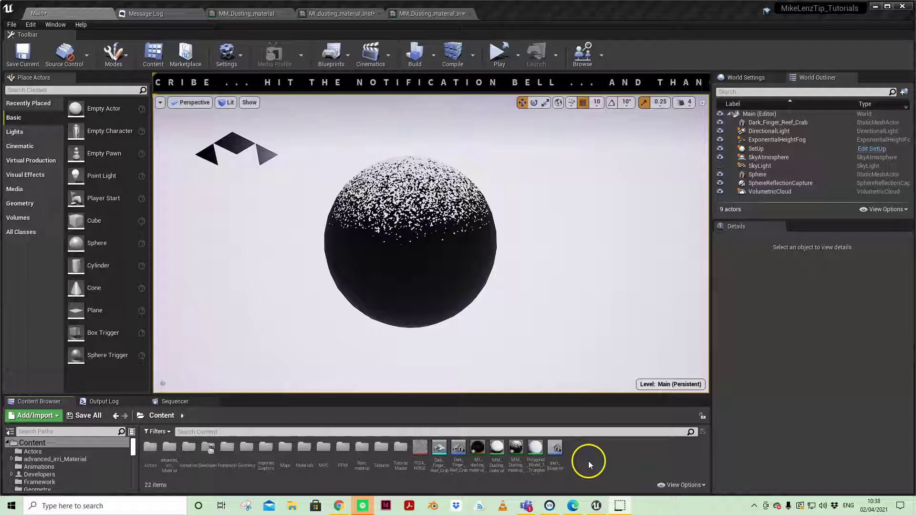
click(516, 448)
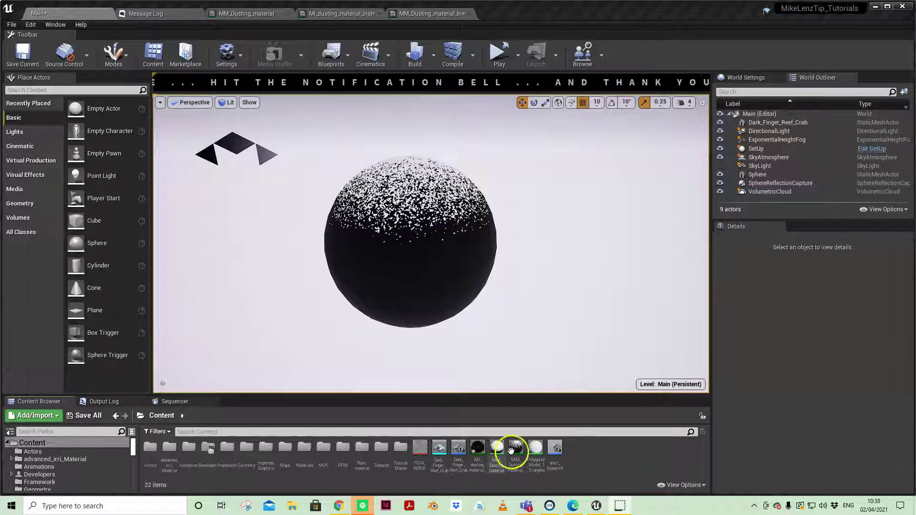
double_click(517, 450)
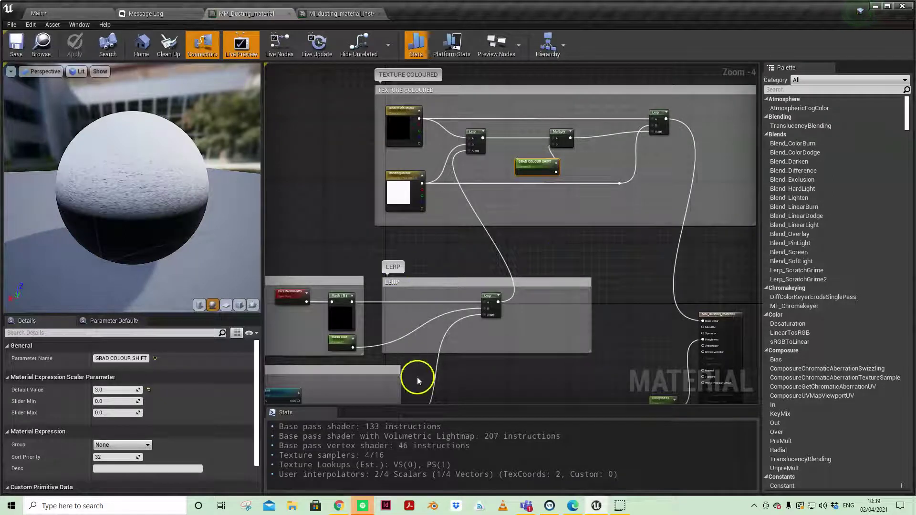
Examine the PixelNormalWS and Mask (B) nodes in the MASK group and their connection to the Lerp node
right_drag(417, 361, 533, 273)
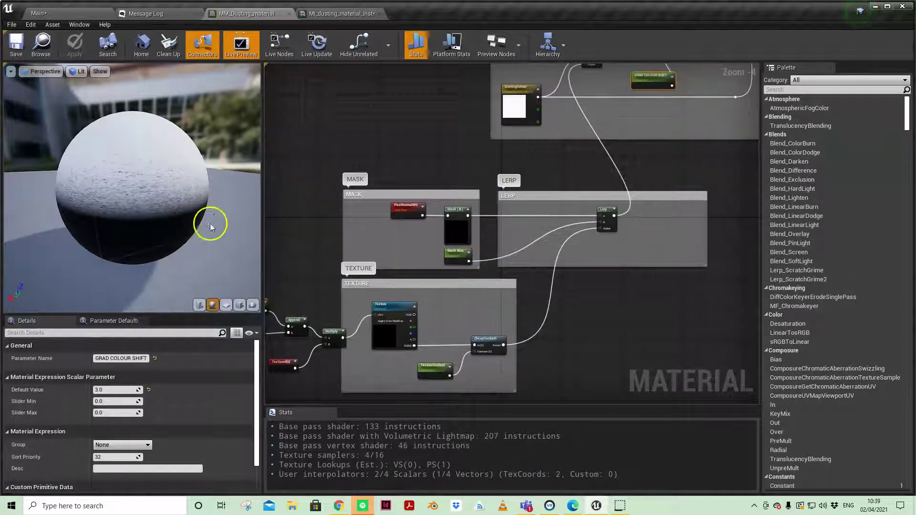
scroll(429, 260, up, 3)
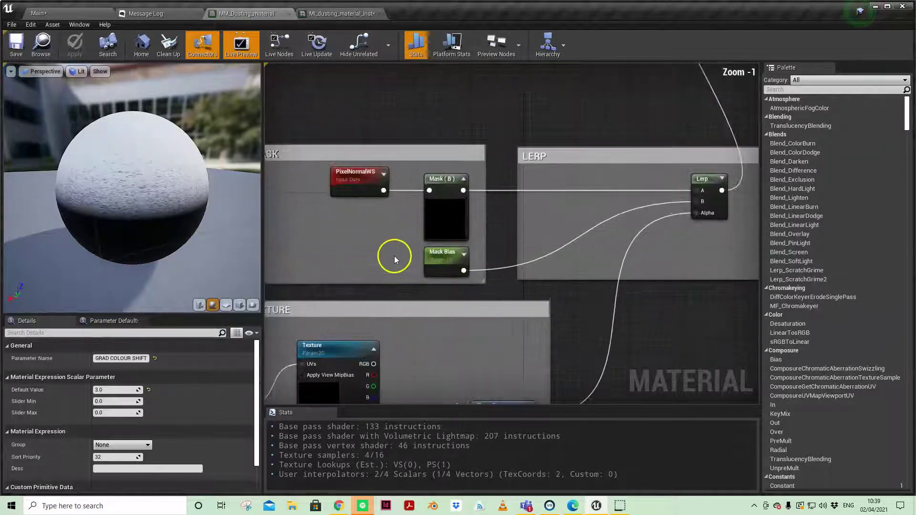
click(478, 157)
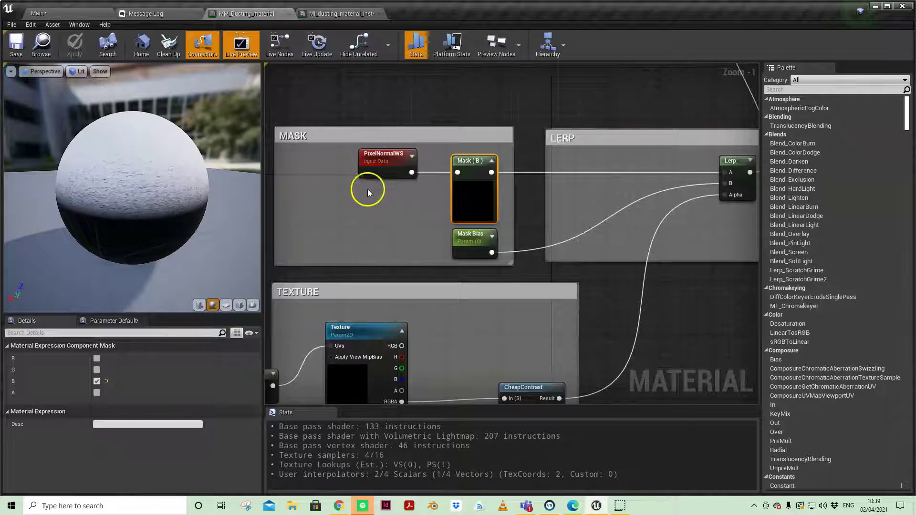
click(372, 159)
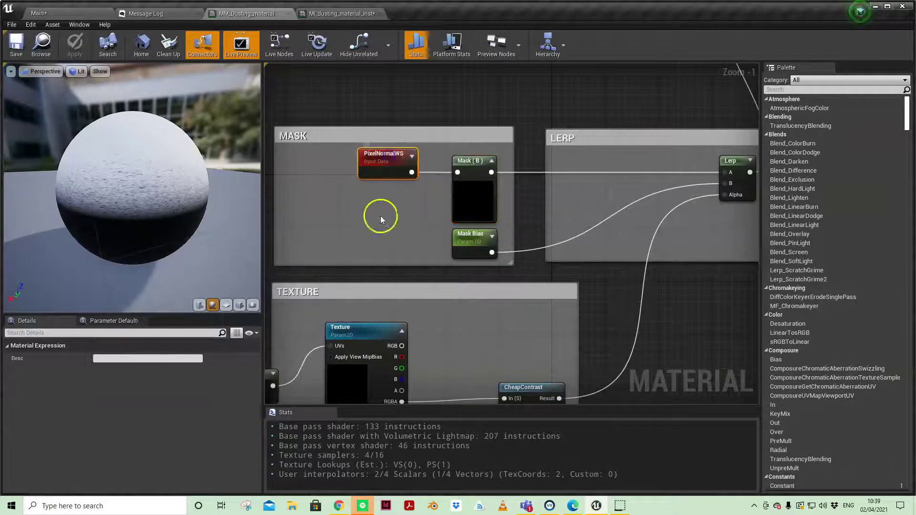
click(480, 167)
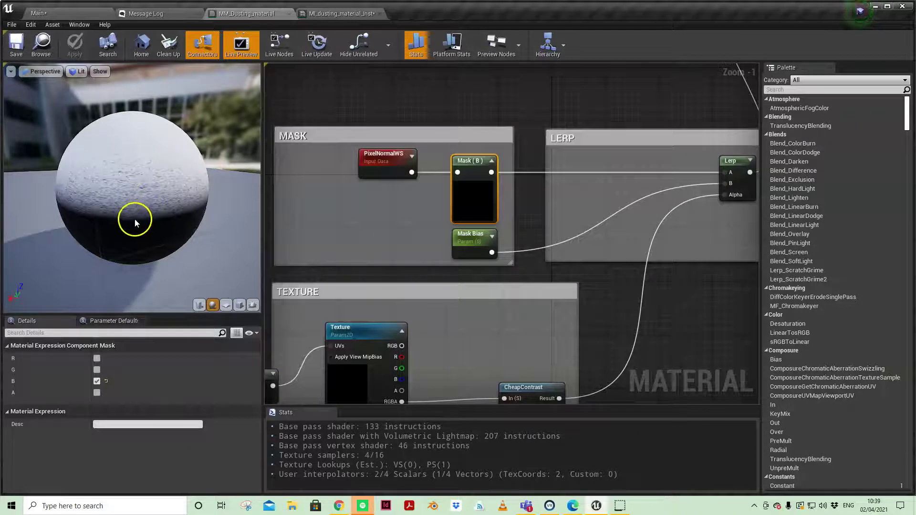
right_drag(582, 225, 560, 223)
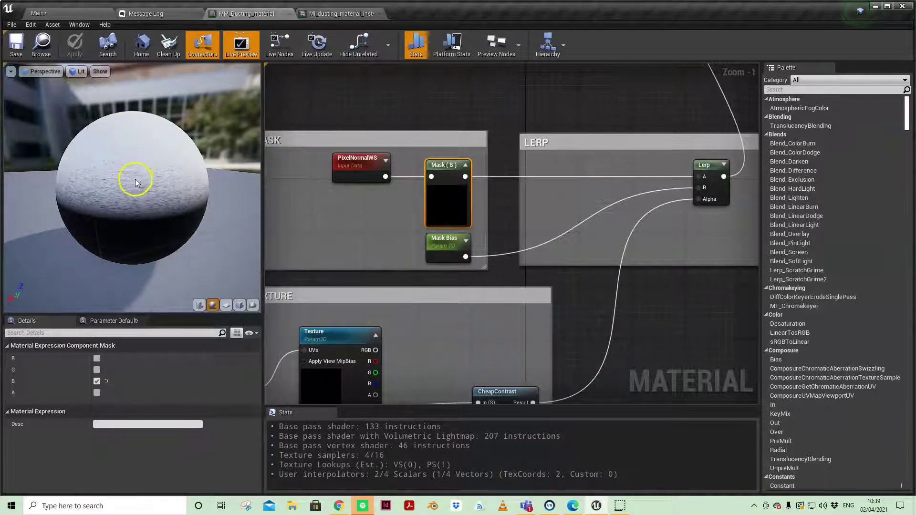
Inspect the Texture parameter in the TEXTURE group and open its assigned 1024_NOISE texture
right_drag(703, 289, 729, 180)
scroll(662, 205, down, 1)
right_drag(605, 265, 692, 219)
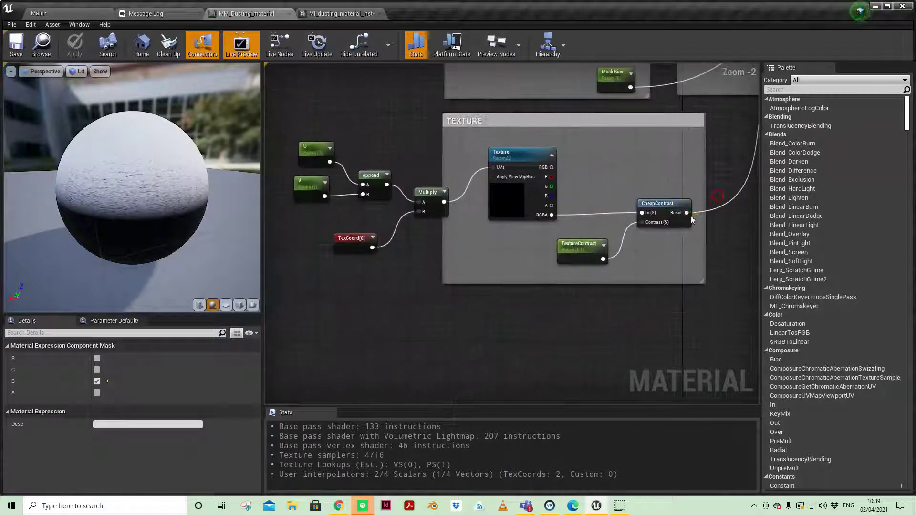
click(529, 157)
double_click(114, 407)
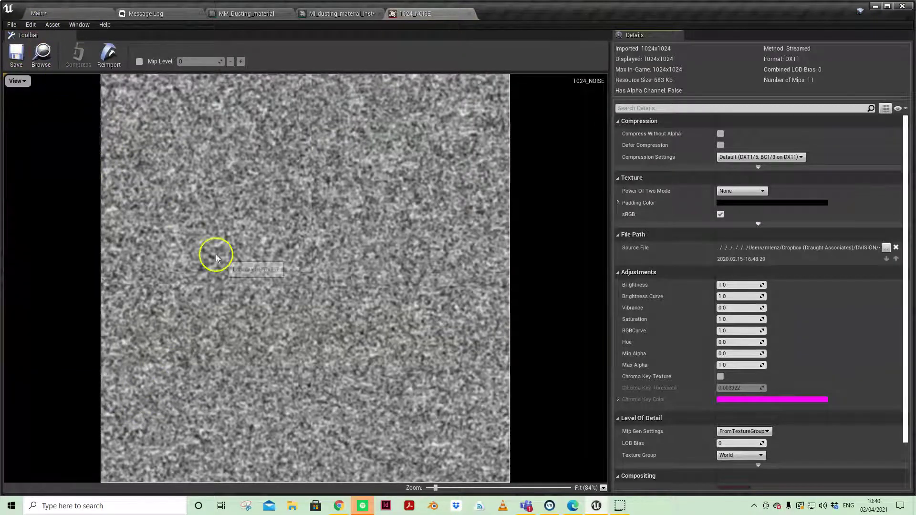
Return to the Main level, select the sphere and open its material instance MI_Dusting_material_Inst2
click(48, 14)
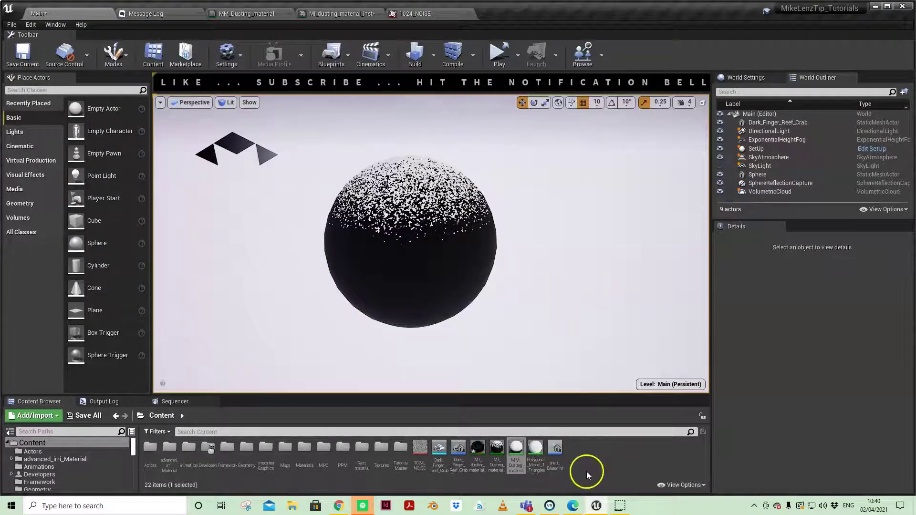
right_drag(481, 286, 528, 311)
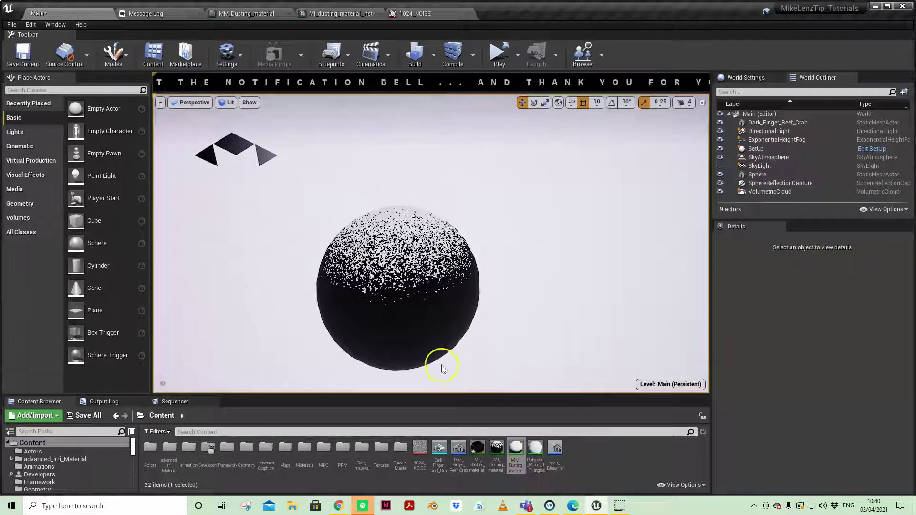
click(430, 319)
click(496, 447)
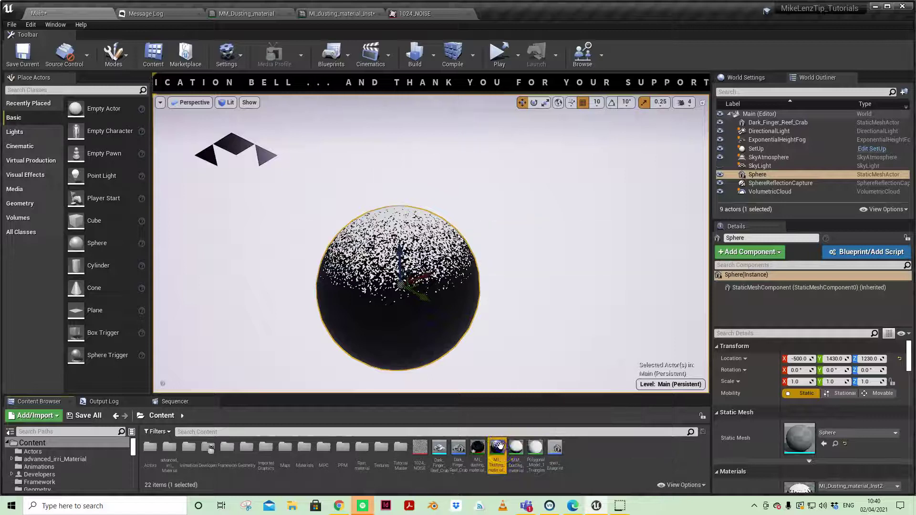
double_click(497, 448)
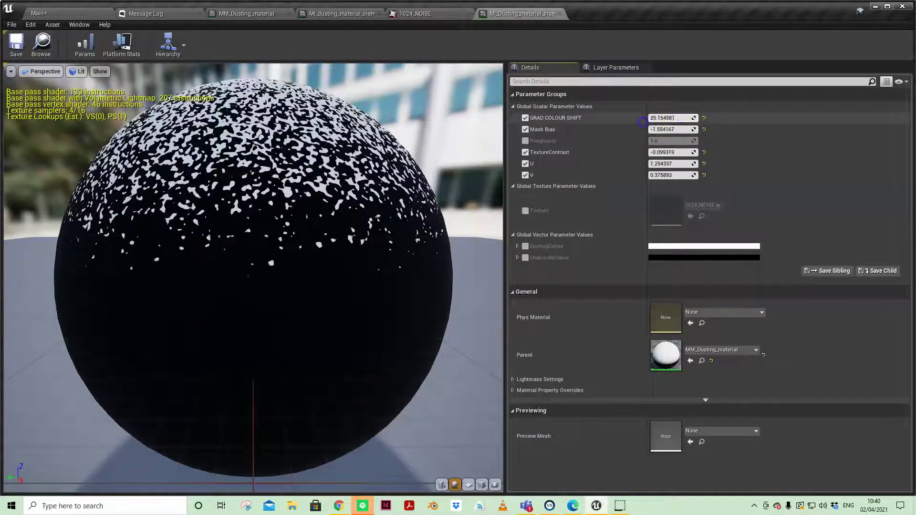
Set GRAD COLOUR SHIFT to 51.007153, Mask Bias to -0.745323 and U to 1.043781, checking the dusting on the preview sphere
drag(678, 123, 690, 143)
drag(368, 331, 450, 205)
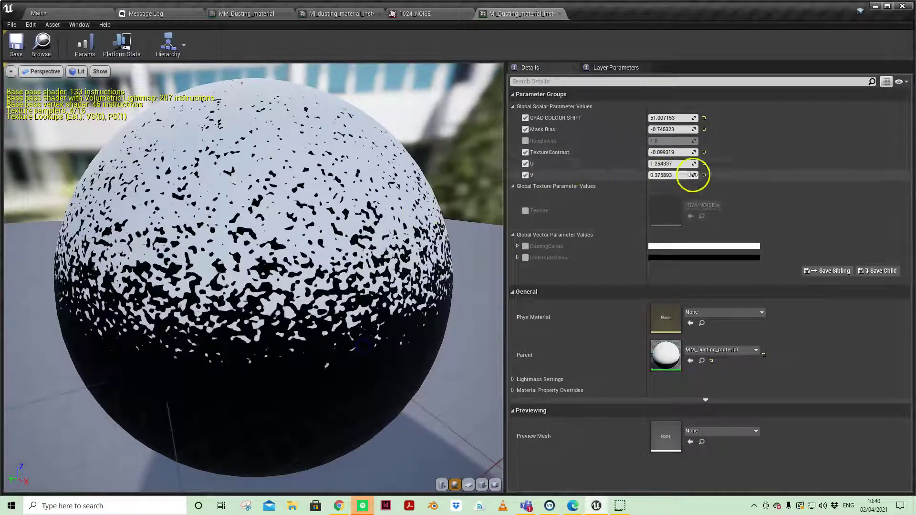
mouse_move(659, 163)
mouse_down()
mouse_move(745, 168)
mouse_move(639, 163)
mouse_move(664, 164)
mouse_up()
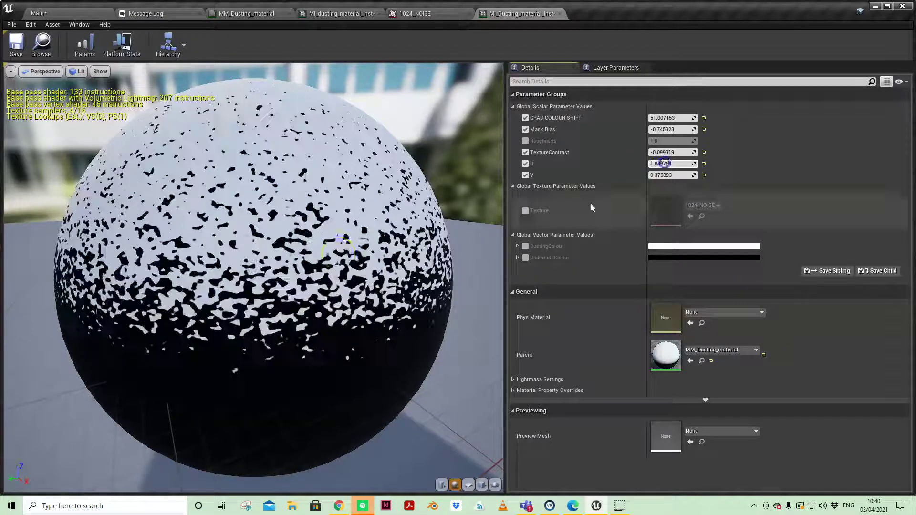
scroll(256, 269, down, 3)
scroll(256, 266, down, 3)
drag(310, 350, 431, 214)
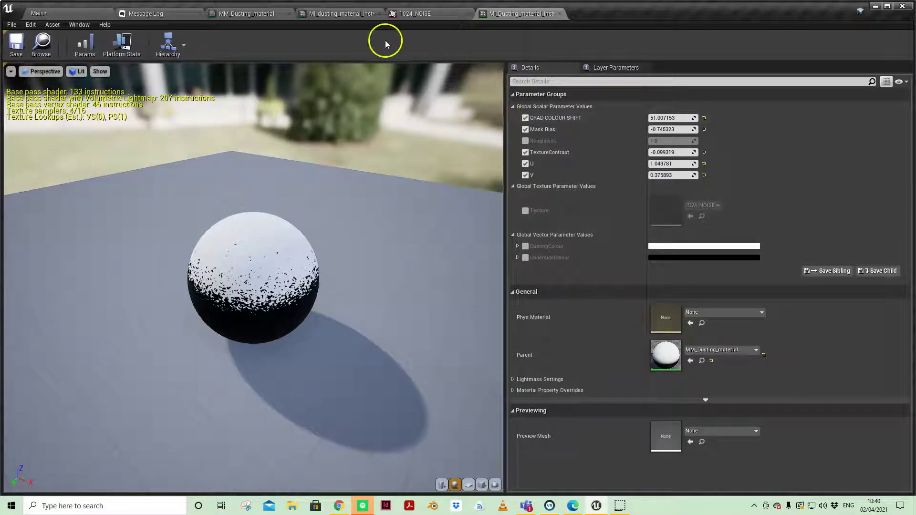
Make the Dark_Finger_Reef_Crab actor in the Main level visible
click(36, 13)
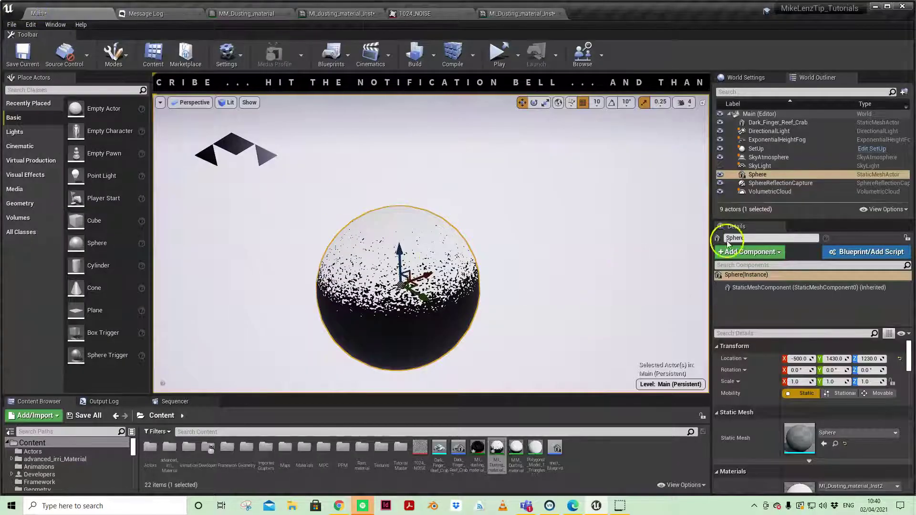
click(794, 122)
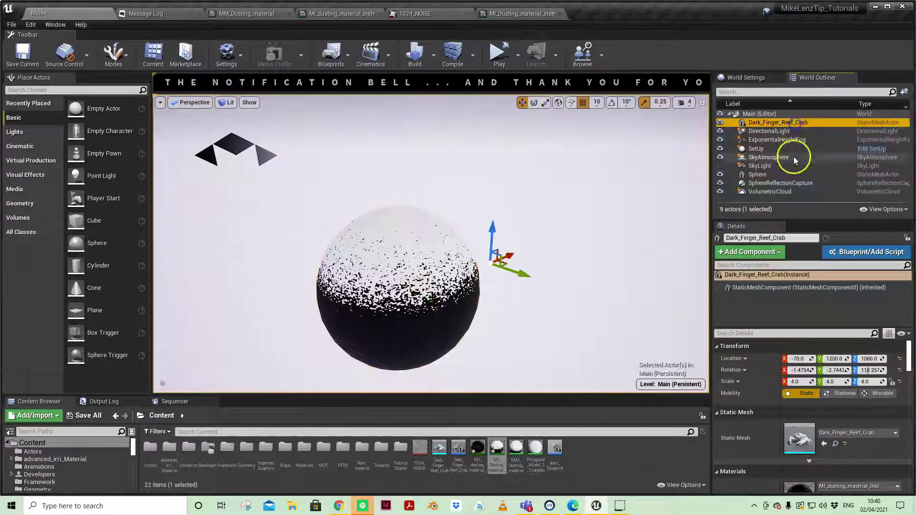
scroll(834, 419, down, 8)
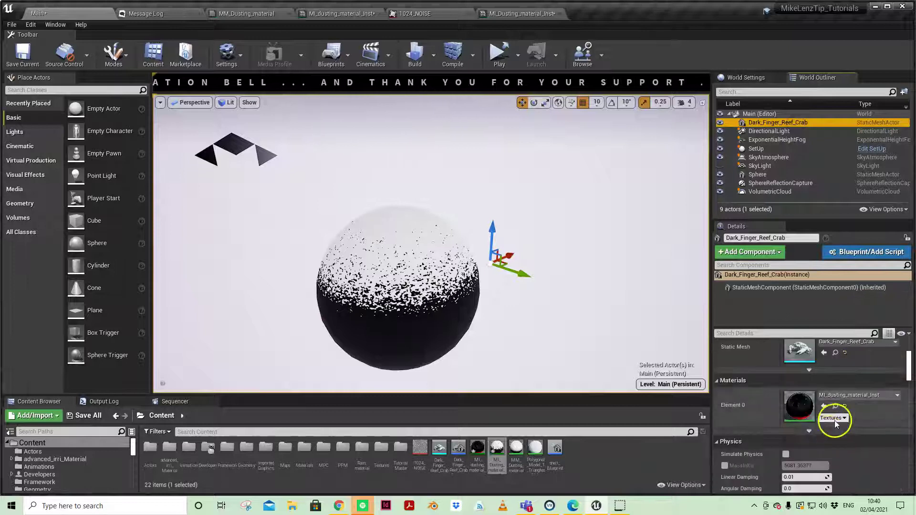
scroll(843, 413, down, 5)
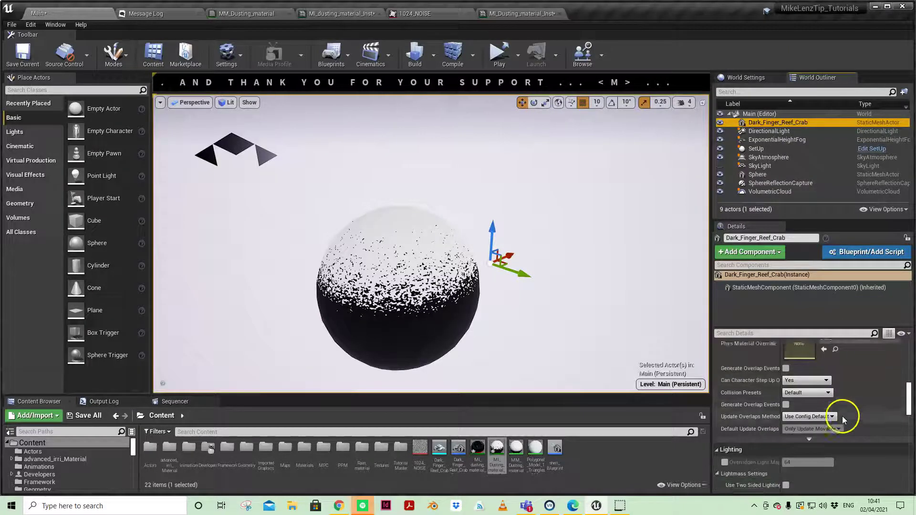
scroll(855, 419, down, 3)
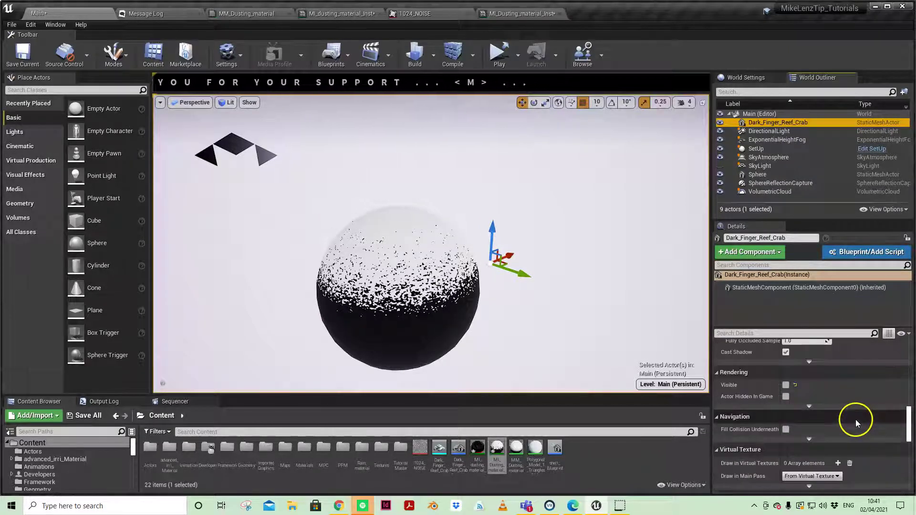
click(786, 385)
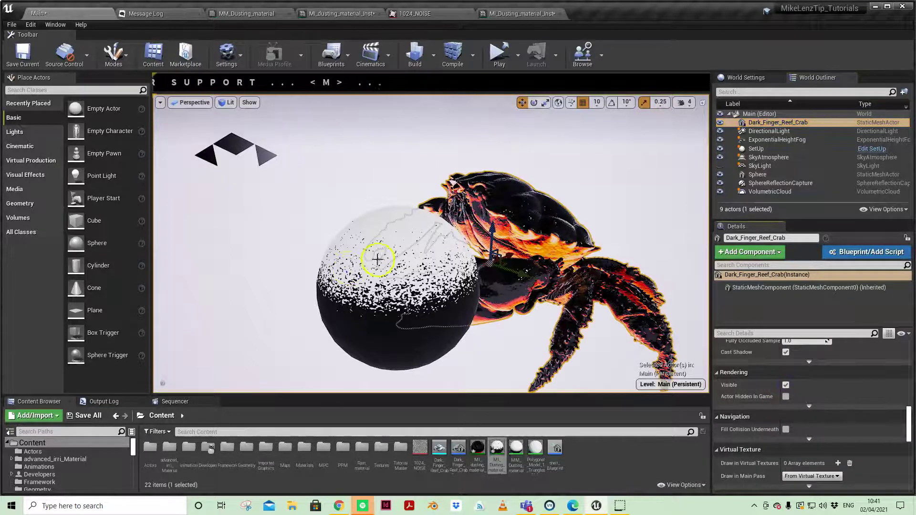
Move the sphere sideways, away from in front of the crab, and view the crab up close
click(349, 272)
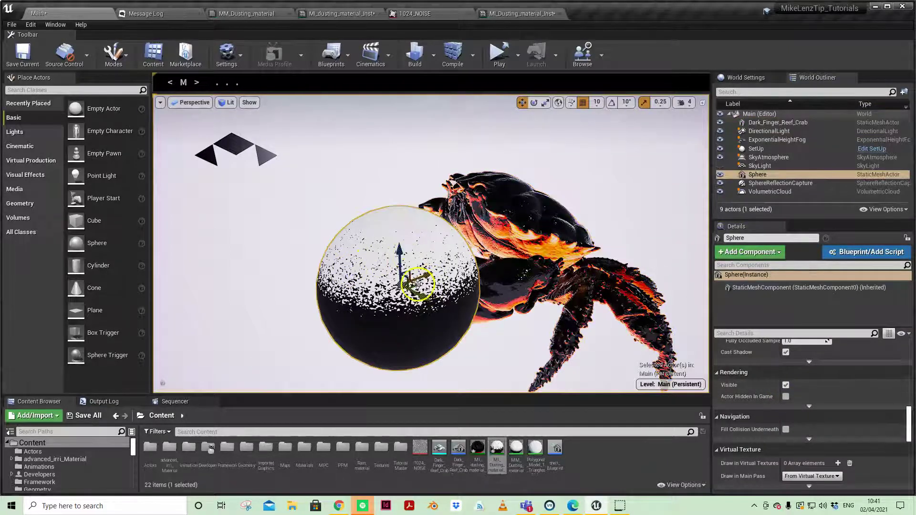
drag(417, 284, 238, 281)
scroll(512, 192, up, 3)
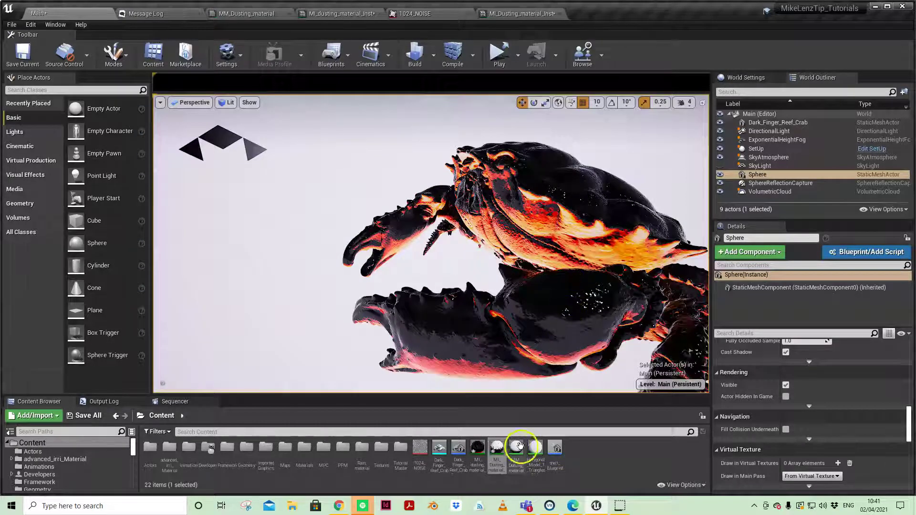
Open the crab's material instance MI_dusting_material_Inst and examine its preview sphere from different angles
double_click(478, 448)
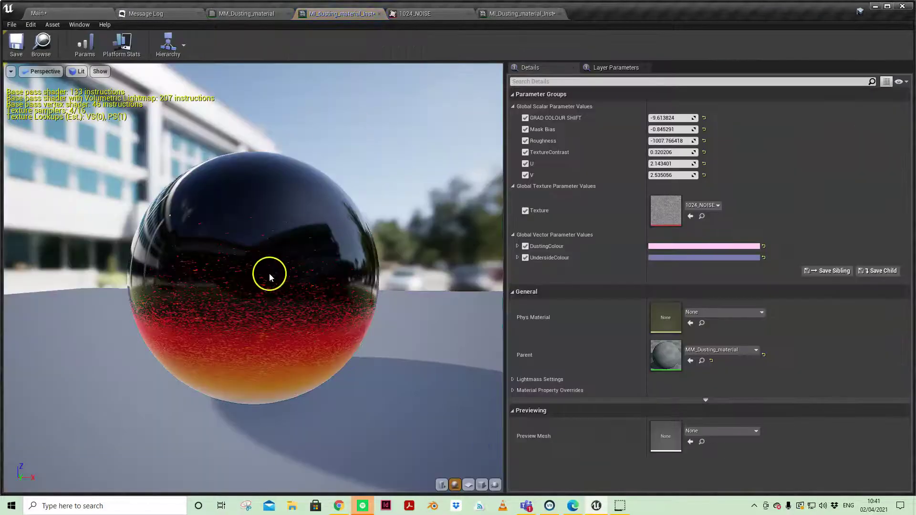
drag(270, 276, 281, 235)
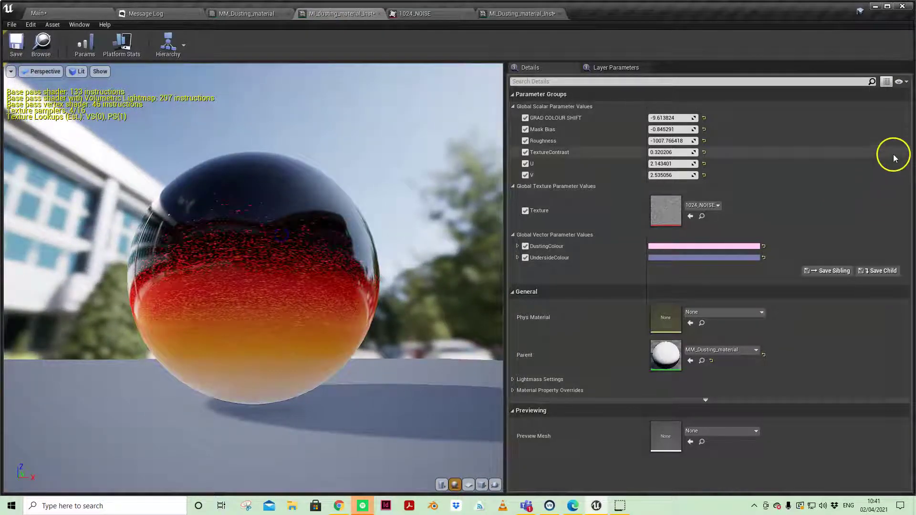
drag(274, 202, 288, 194)
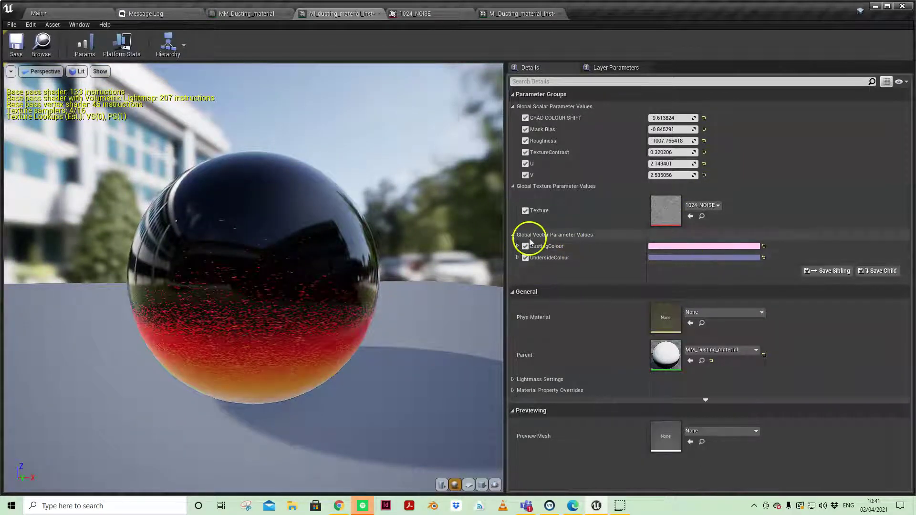
Disable the UndersideColour override and try green and pale cream shades for DustingColour, cancelling the colour change
click(526, 258)
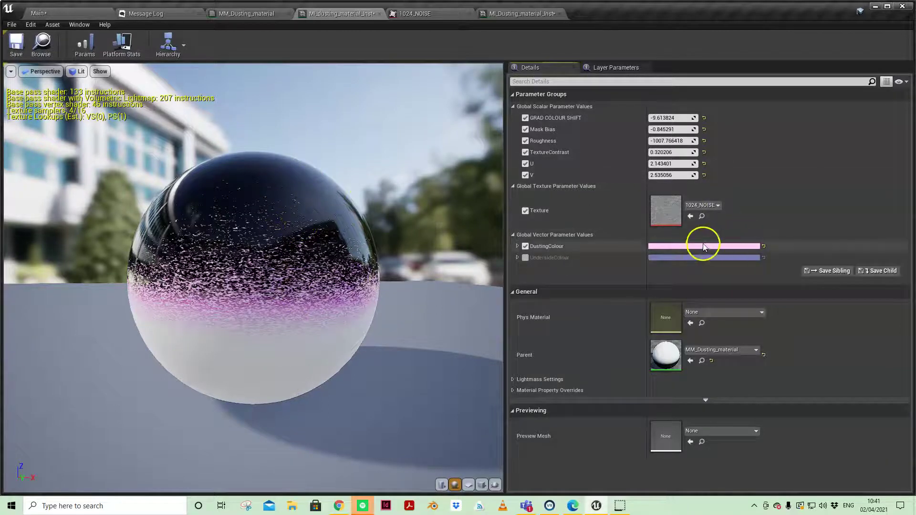
click(690, 246)
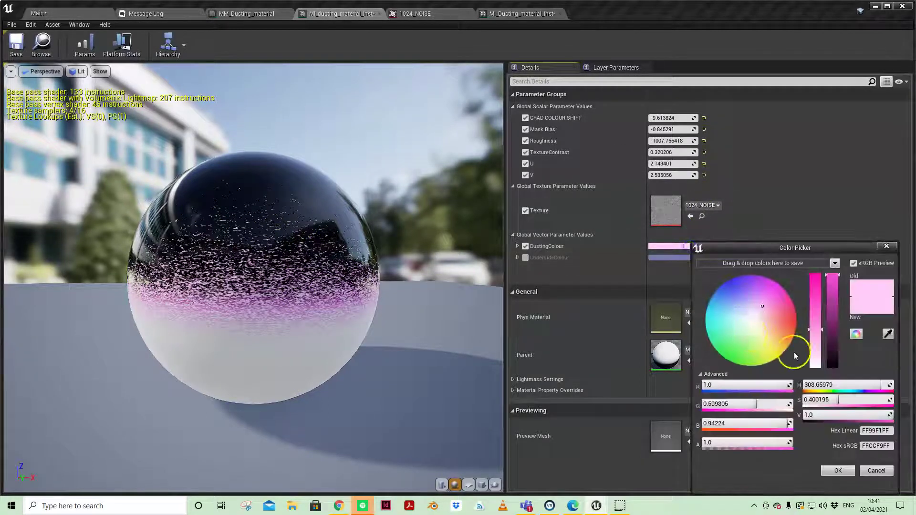
drag(795, 356, 743, 294)
drag(768, 332, 707, 342)
click(752, 319)
mouse_move(228, 403)
mouse_down()
mouse_move(305, 243)
mouse_move(240, 396)
mouse_move(230, 399)
mouse_up()
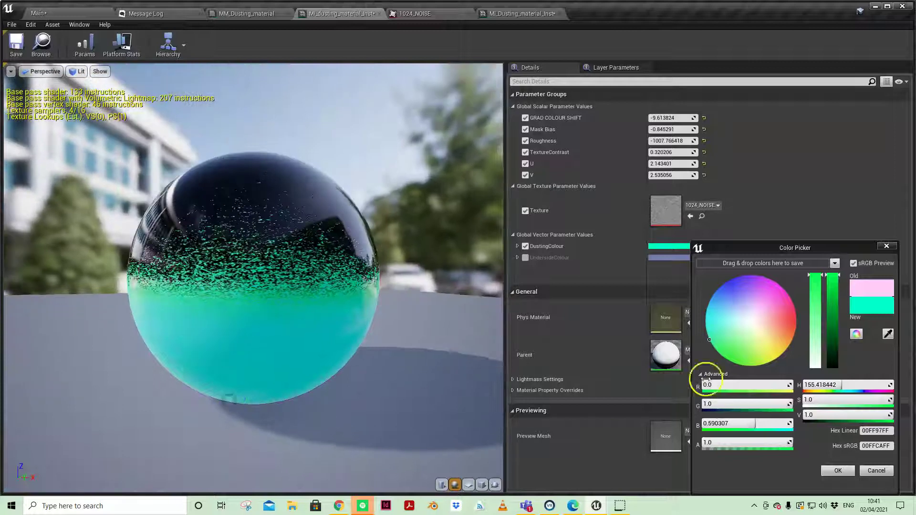
drag(728, 329, 754, 328)
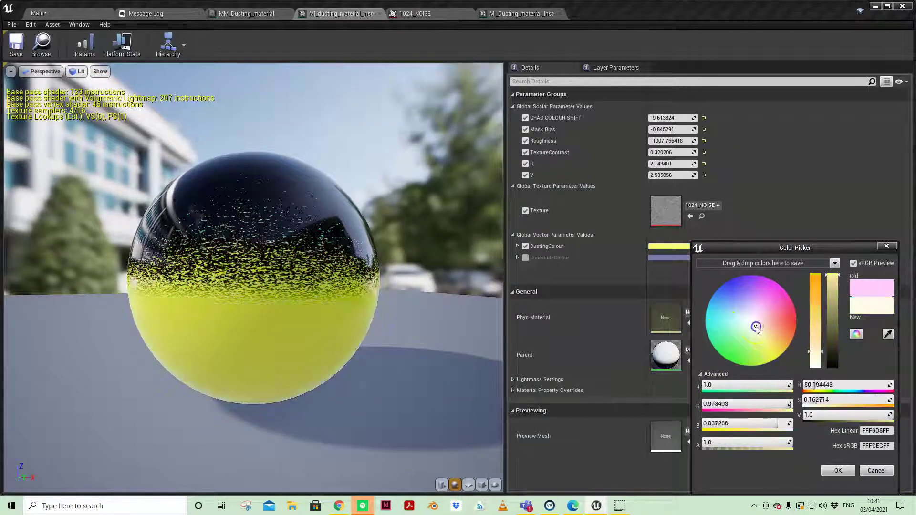
click(876, 471)
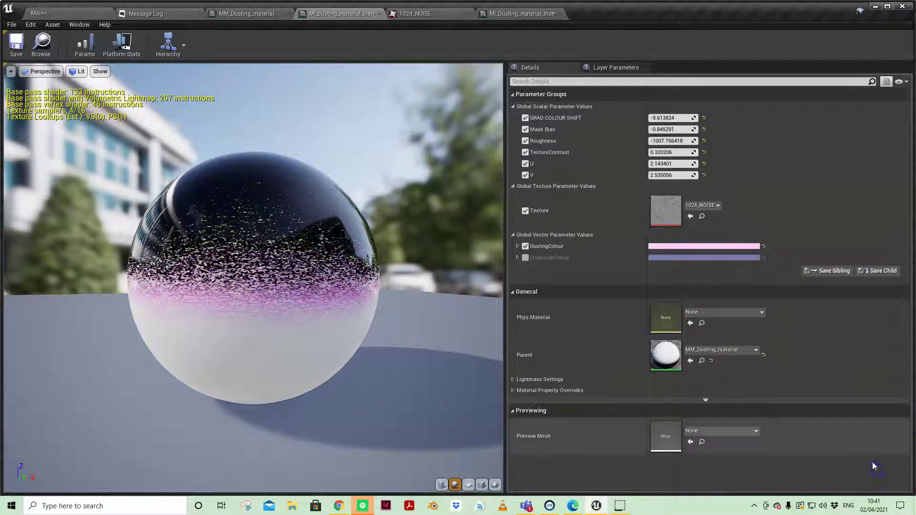
Toggle the UndersideColour override to compare the material with and without it, leaving it enabled
click(525, 258)
click(525, 258)
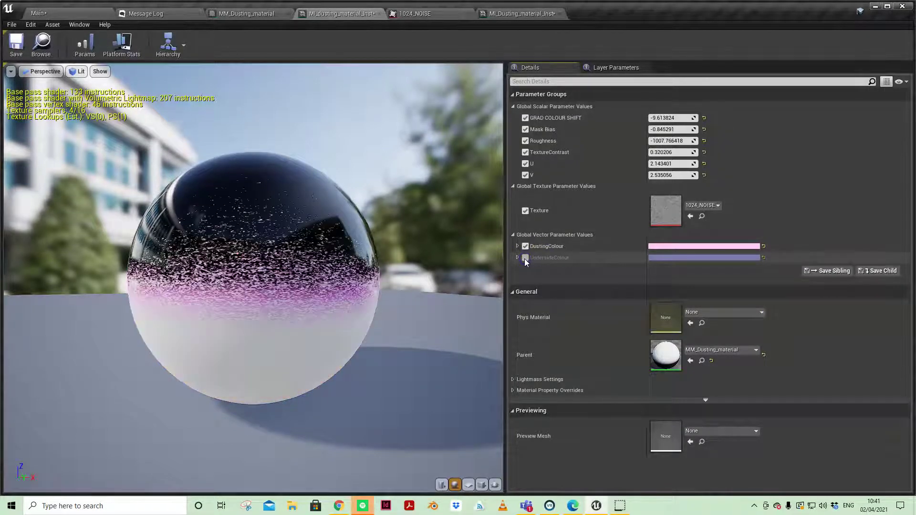
click(526, 258)
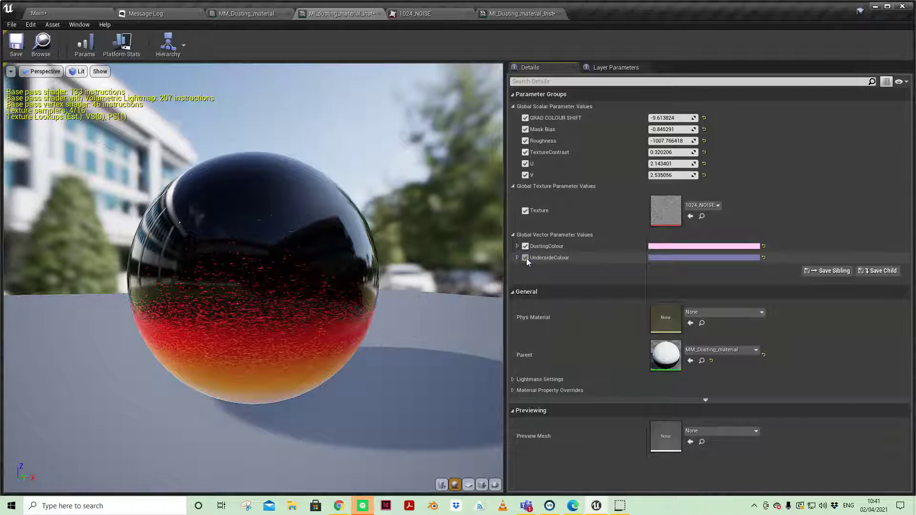
Switch the UndersideColour override off and back on again to compare the preview sphere's lower gradient
click(525, 258)
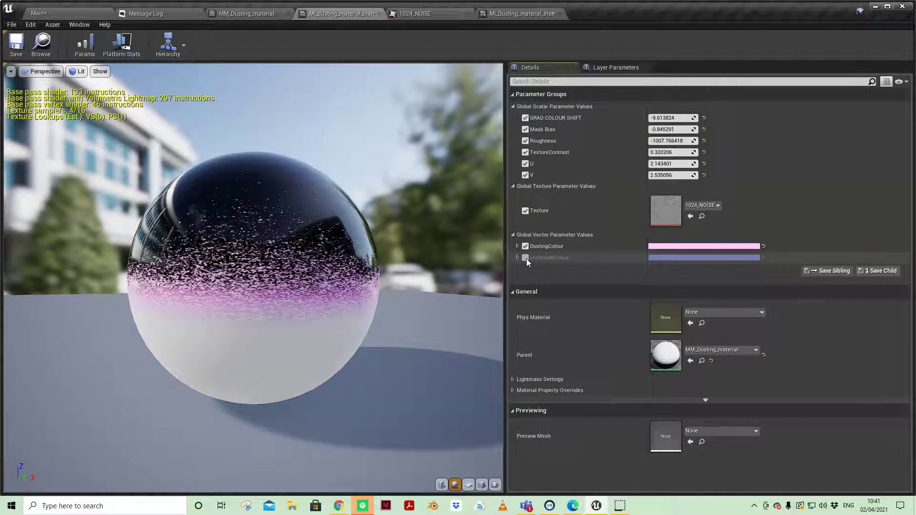
click(526, 258)
click(526, 258)
click(526, 258)
Try Roughness values of 1 and 0 on the preview sphere, and set the Roughness to 0.3
drag(352, 416, 363, 377)
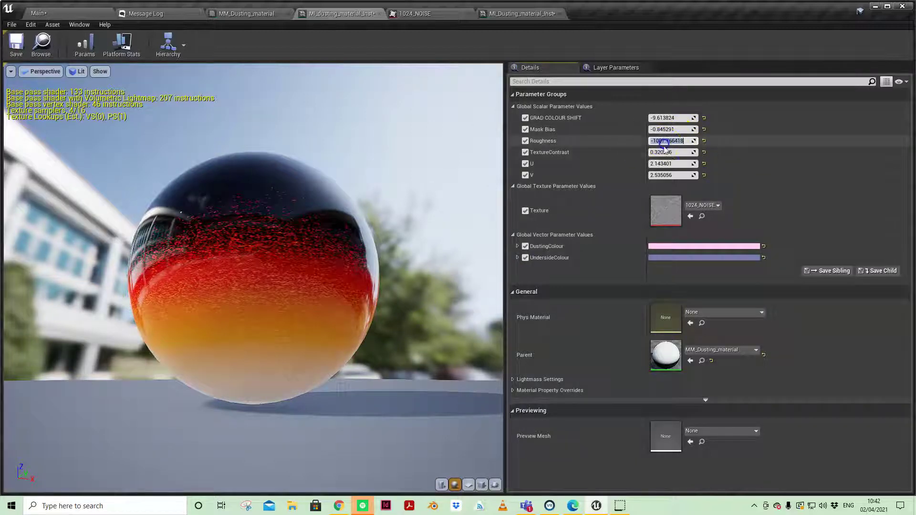
key(Return)
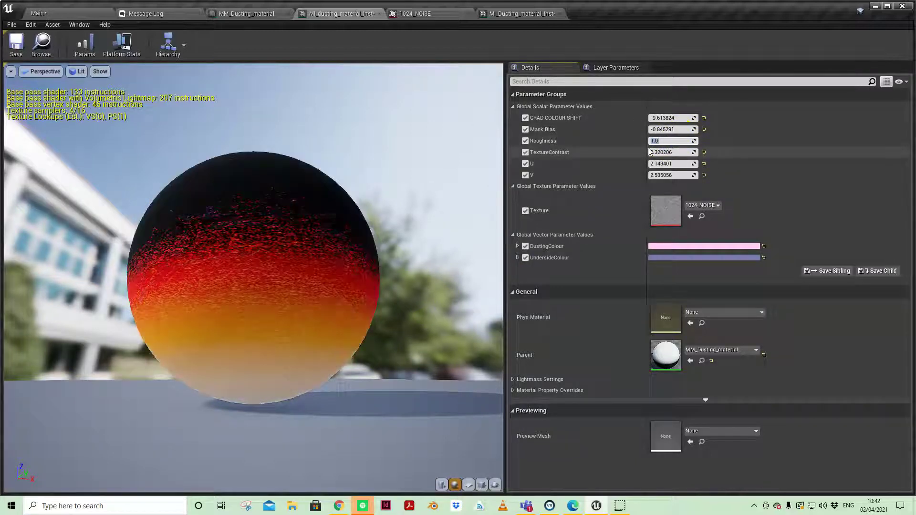
text(0)
key(Return)
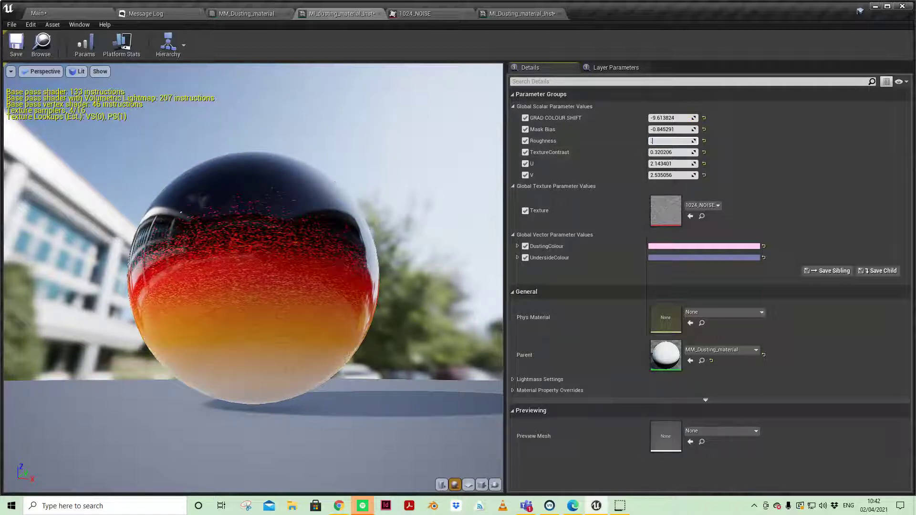
text(0.3)
key(Return)
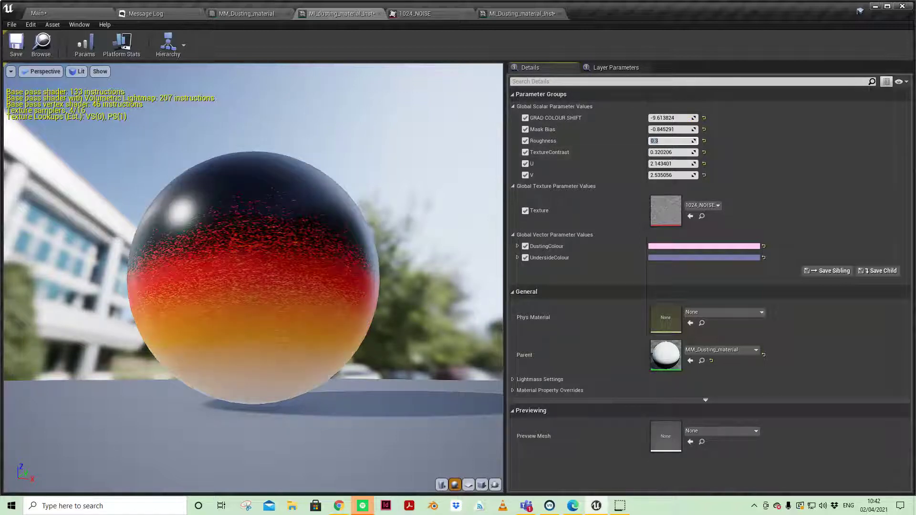
Detach the MI_dusting_material_Inst editor into its own window, place it over the Main level beside the crab, and make it taller
click(93, 9)
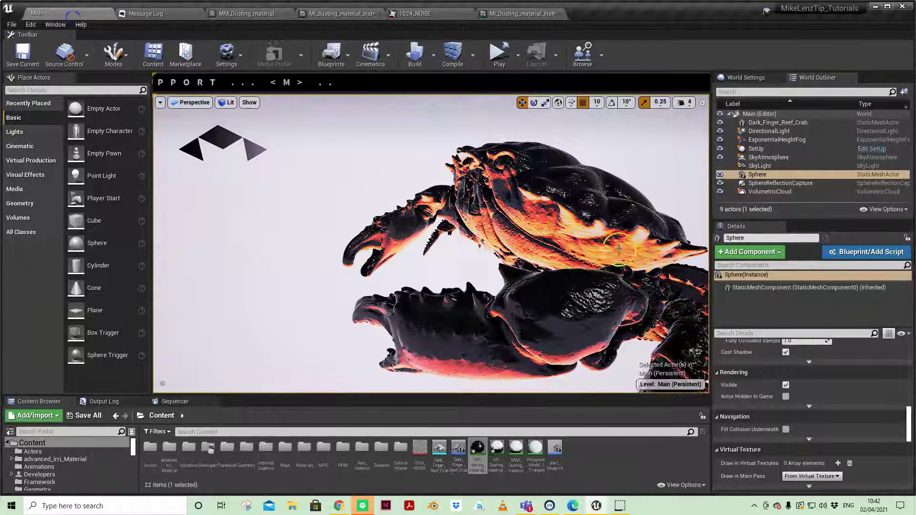
click(506, 13)
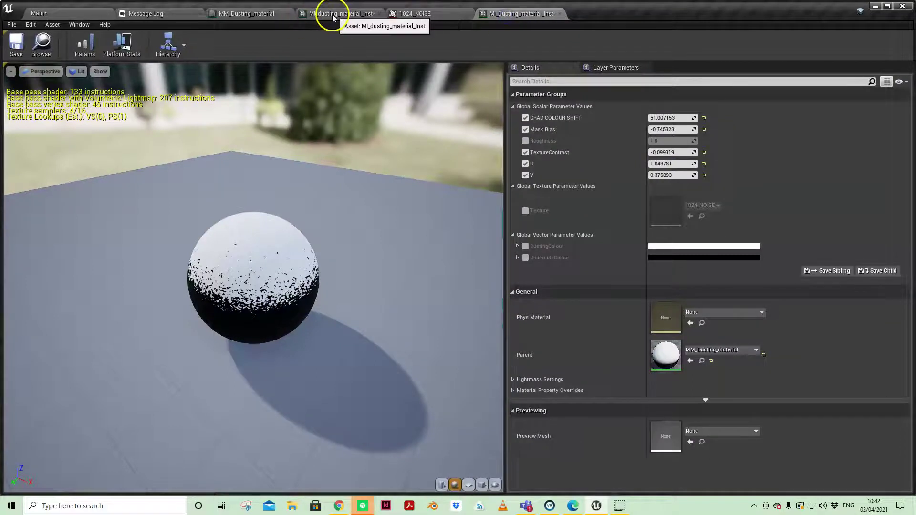
drag(334, 18, 630, 132)
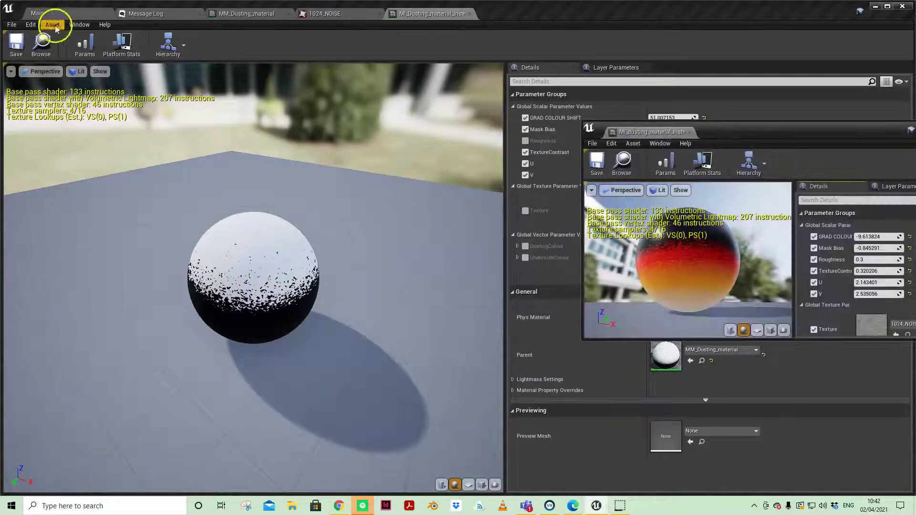
click(41, 13)
drag(765, 144, 147, 121)
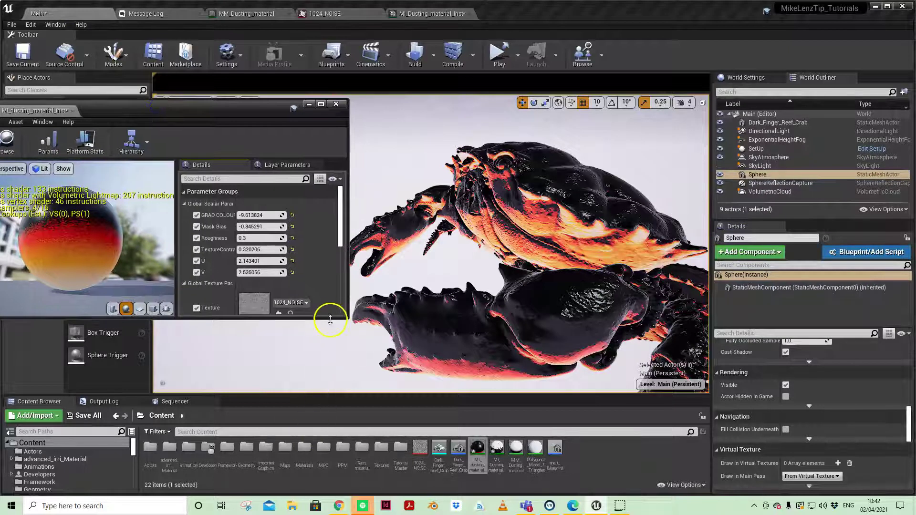
drag(330, 320, 316, 452)
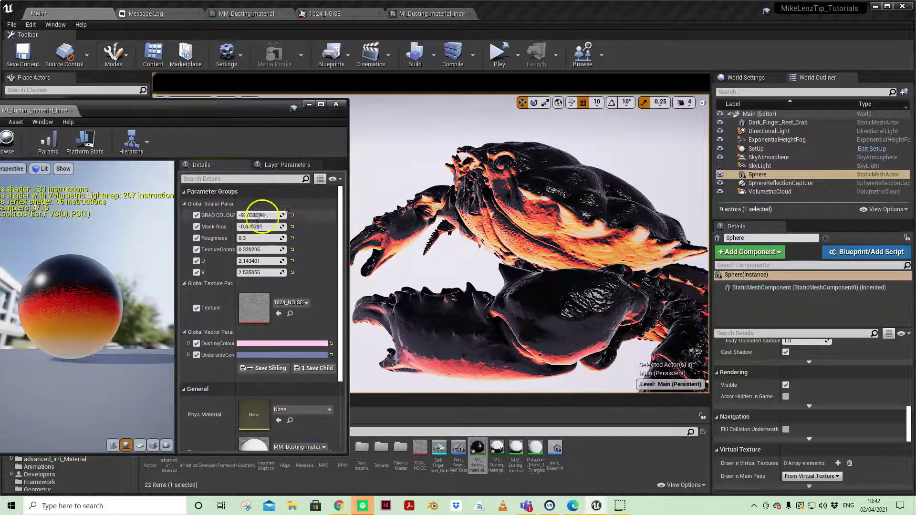
Set the Roughness of the crab's material instance to 0.5 and check the finish on the crab
drag(253, 238, 263, 238)
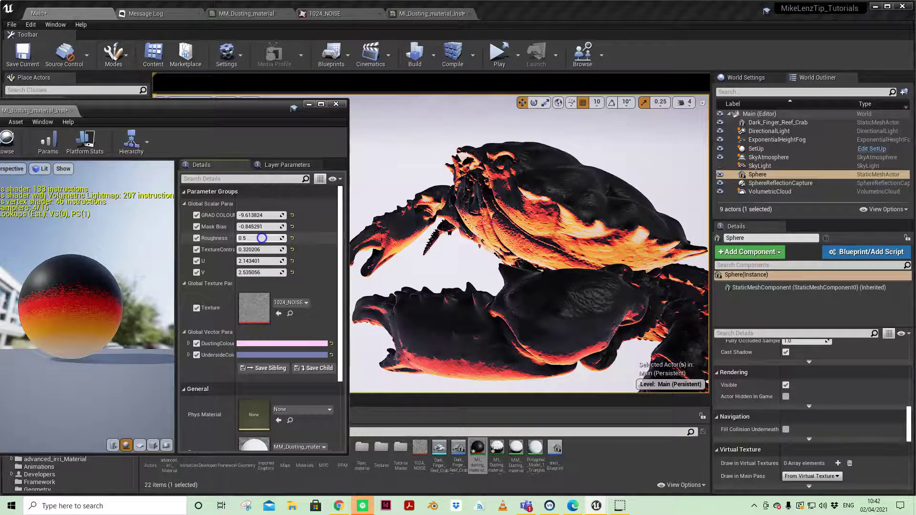
right_drag(601, 300, 635, 343)
drag(615, 320, 602, 339)
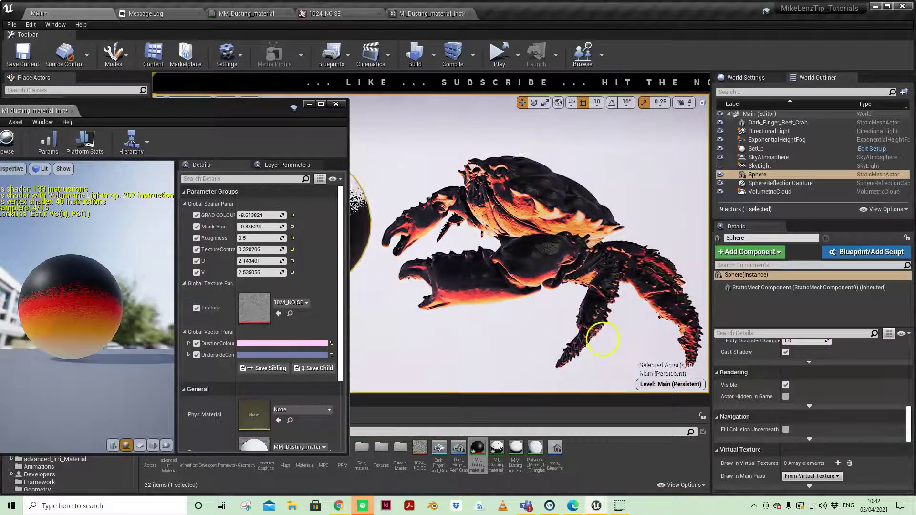
Rotate the Dark_Finger_Reef_Crab mesh back and forth to check how the dusting reacts to its orientation, and deselect it
click(542, 201)
key(e)
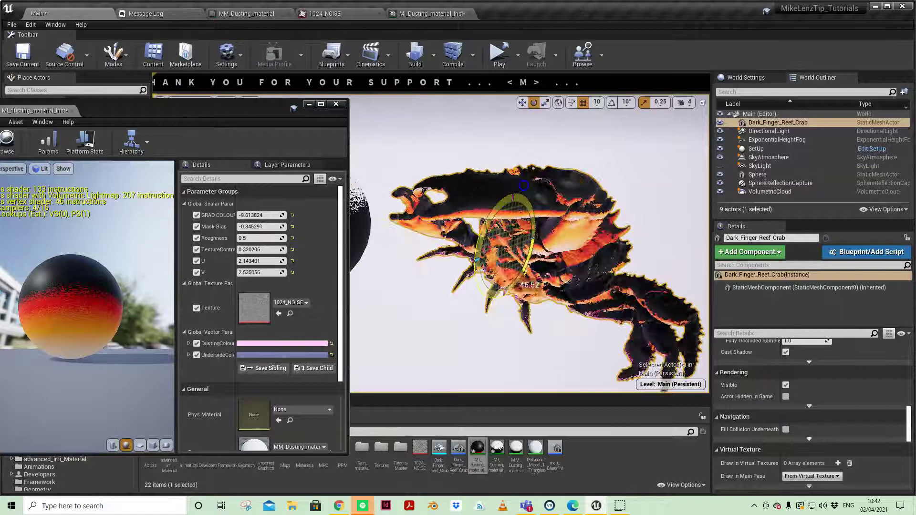
drag(523, 185, 588, 232)
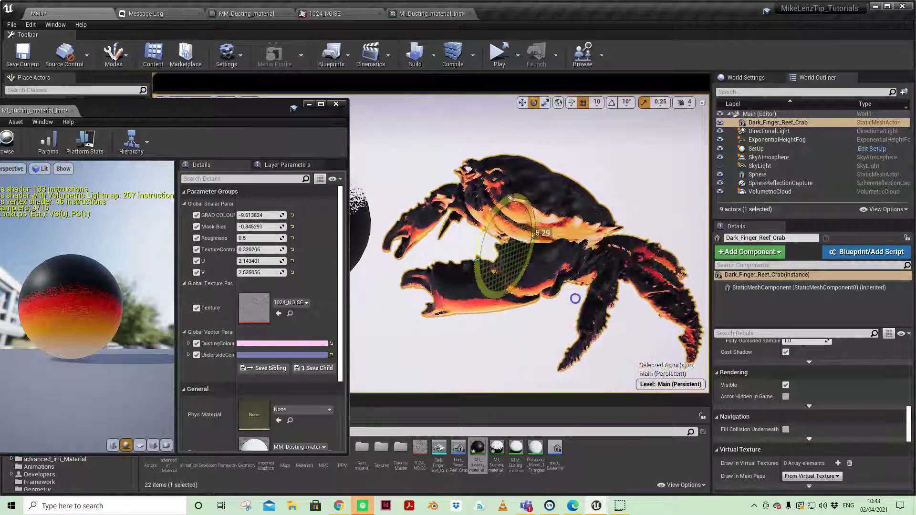
drag(570, 325, 581, 268)
drag(636, 179, 682, 158)
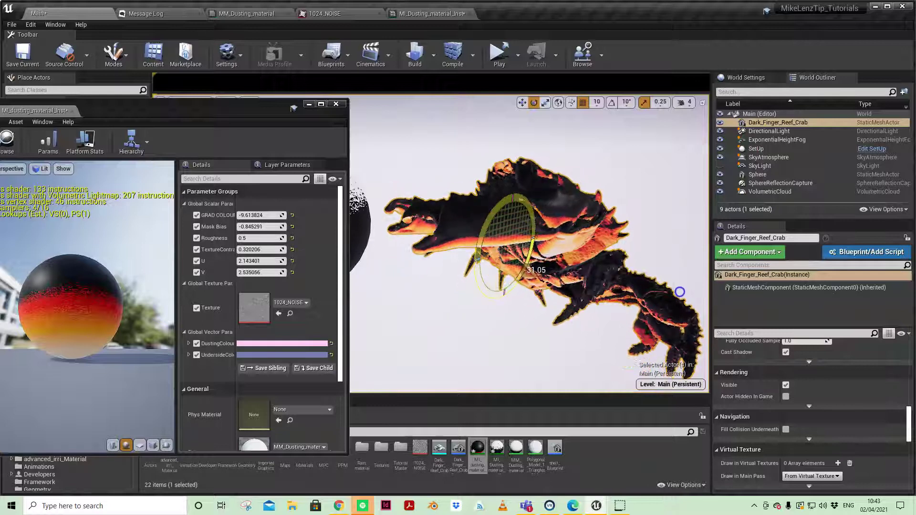
drag(670, 320, 640, 364)
right_drag(599, 275, 524, 267)
drag(405, 193, 456, 343)
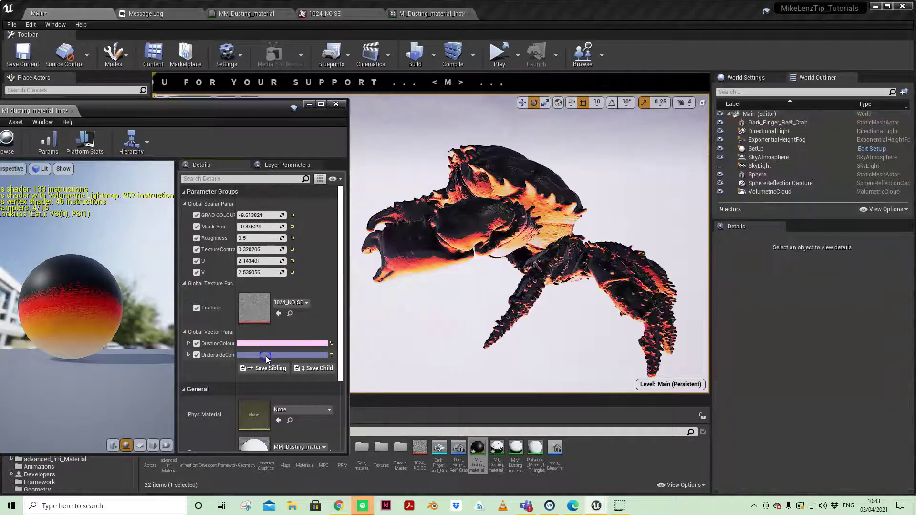
Try green and pink shades for the crab material's UndersideColour and cancel the colour change
click(266, 356)
click(316, 343)
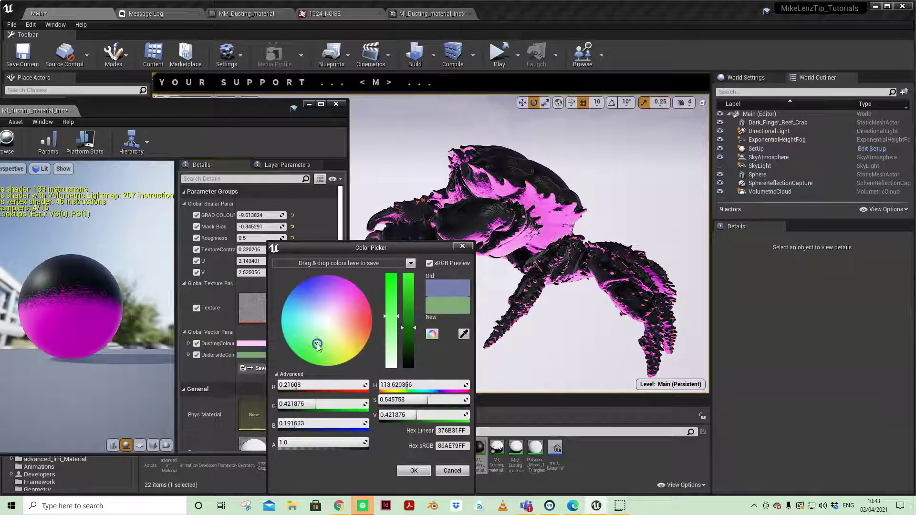
click(317, 307)
click(347, 303)
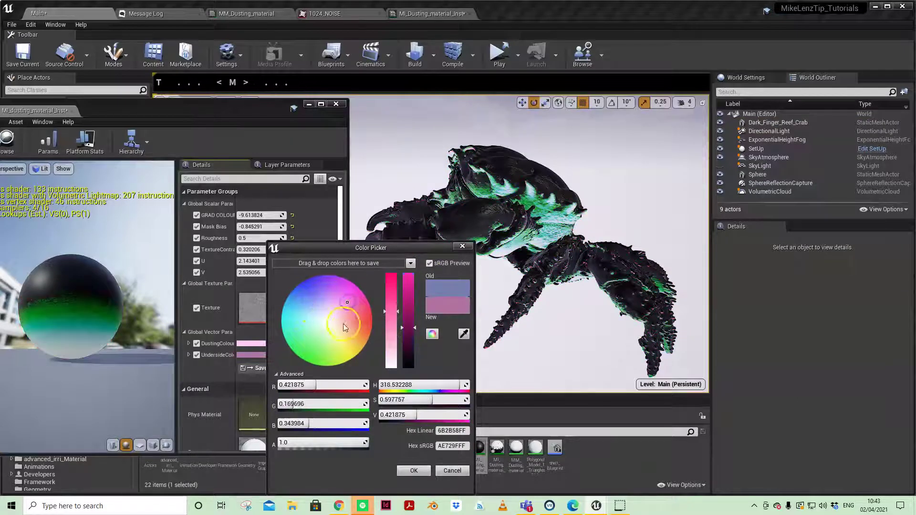
click(452, 471)
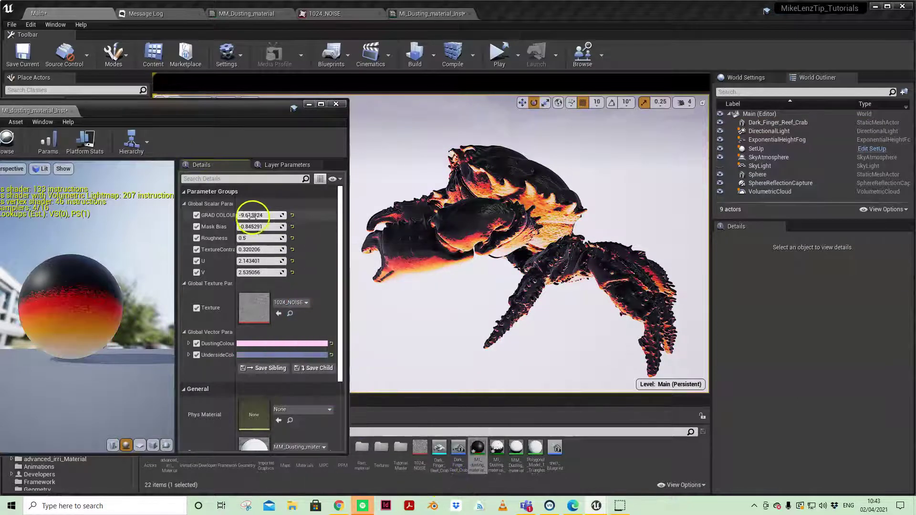
Set GRAD COLOUR SHIFT to about -5.97, Mask Bias to about -4.37, TextureContrast to about 0.07 and U to about 2.03
drag(249, 215, 247, 261)
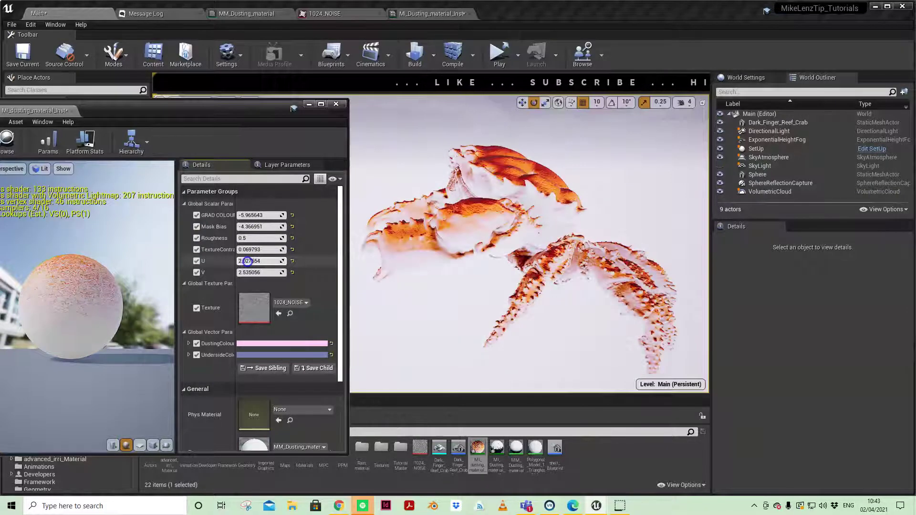
mouse_move(457, 253)
alt+mouse_down()
mouse_move(452, 262)
mouse_move(409, 258)
mouse_move(444, 263)
alt+mouse_up()
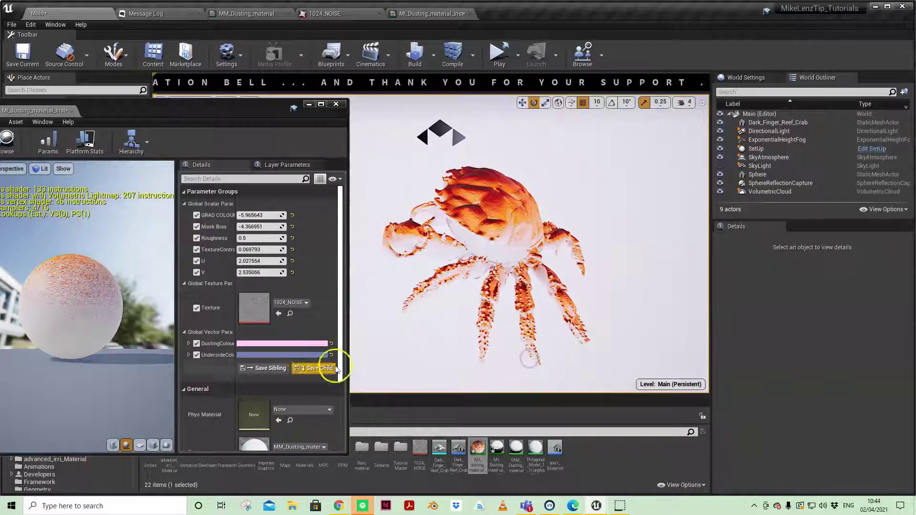
Change DustingColour to light violet (sRGB C0B9FFFF) and UndersideColour to green (sRGB 48AE51FF)
click(307, 343)
drag(379, 310, 358, 300)
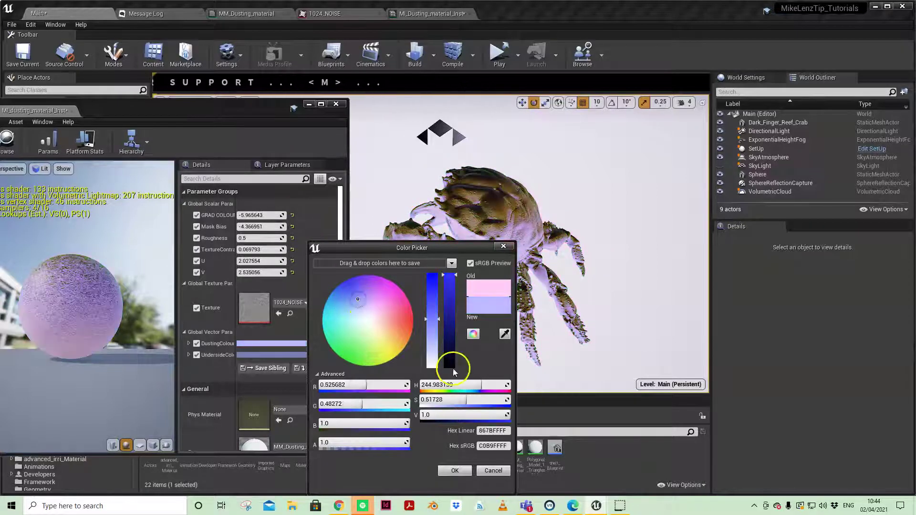
click(455, 472)
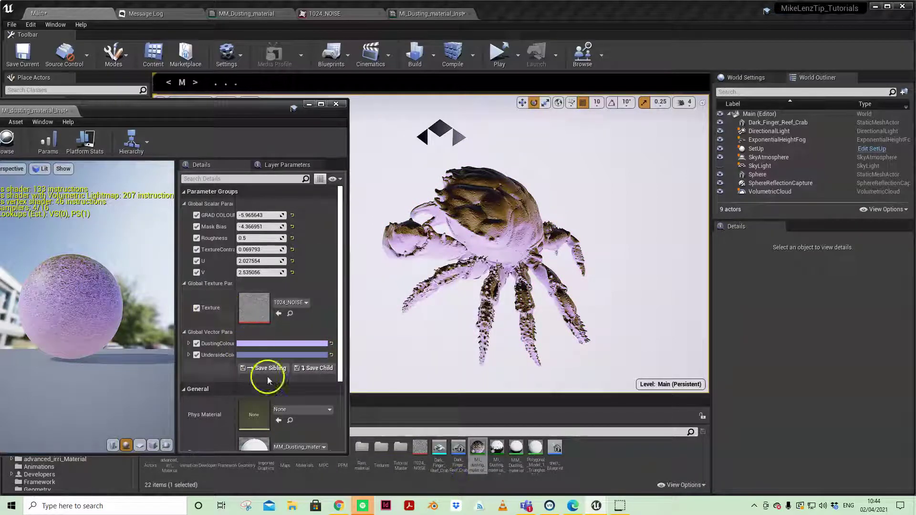
click(283, 356)
mouse_move(314, 351)
mouse_down()
mouse_move(368, 333)
mouse_move(374, 312)
mouse_move(346, 310)
mouse_move(362, 308)
mouse_move(328, 354)
mouse_up()
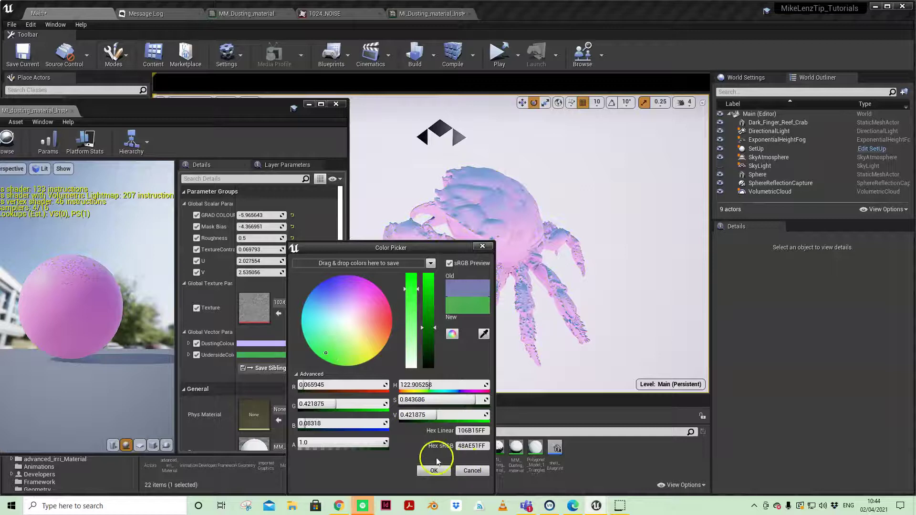
click(434, 469)
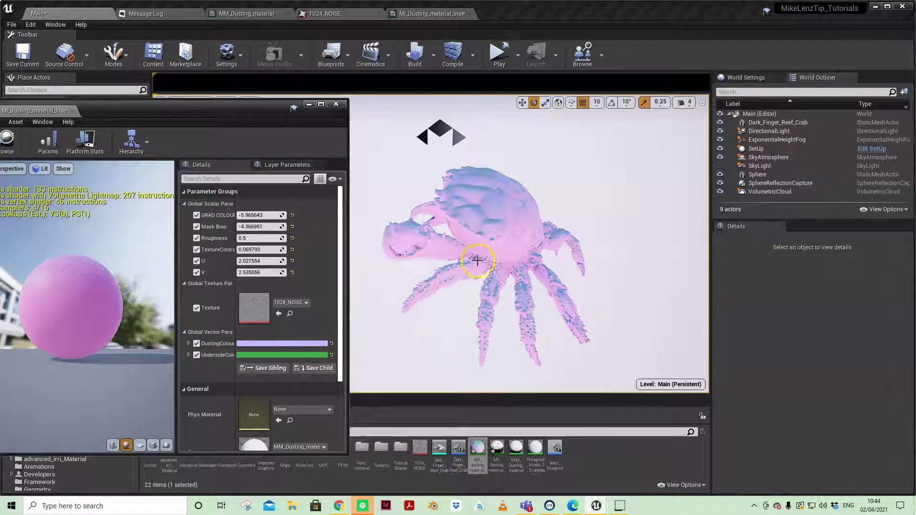
Apply the crab's MI_dusting_material_Inst material to the sphere in the level and deselect the sphere
drag(477, 260, 595, 231)
click(491, 310)
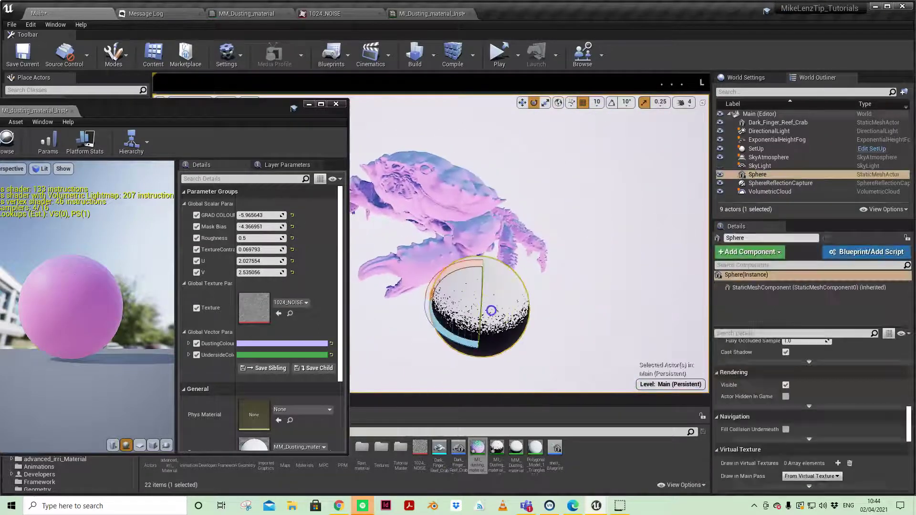
drag(476, 449, 506, 311)
alt+drag(528, 350, 552, 323)
click(566, 315)
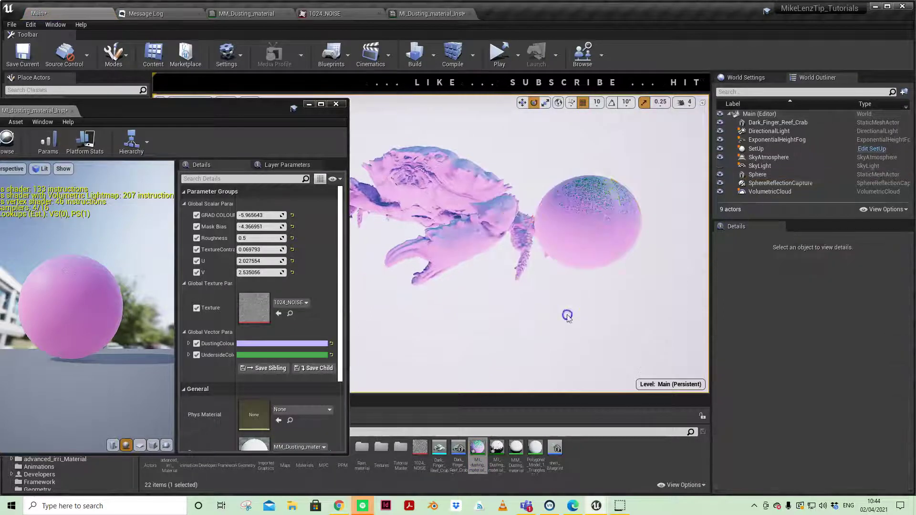
With the sphere selected in close view, set the material's U to about -2.79 and TextureContrast to about 0.38
scroll(648, 206, up, 2)
scroll(648, 202, up, 2)
right_drag(644, 289, 725, 255)
click(479, 269)
drag(248, 261, 262, 262)
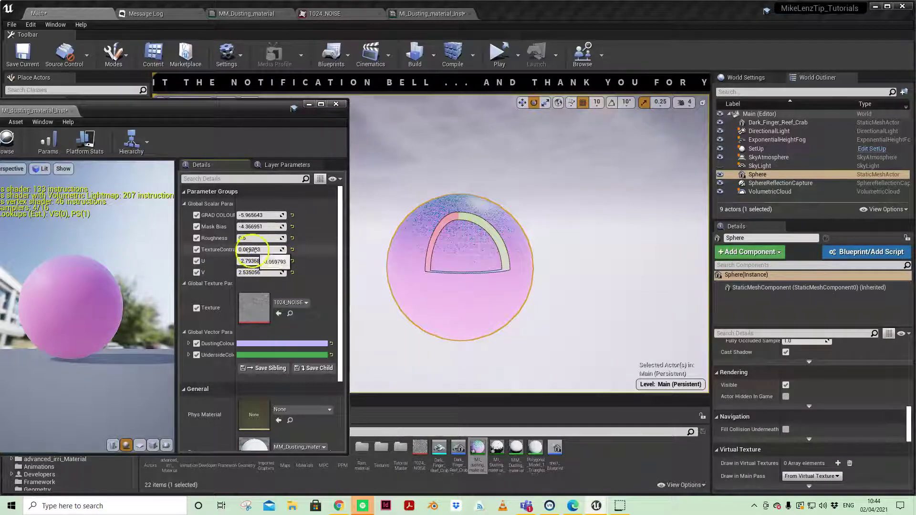
drag(246, 249, 279, 250)
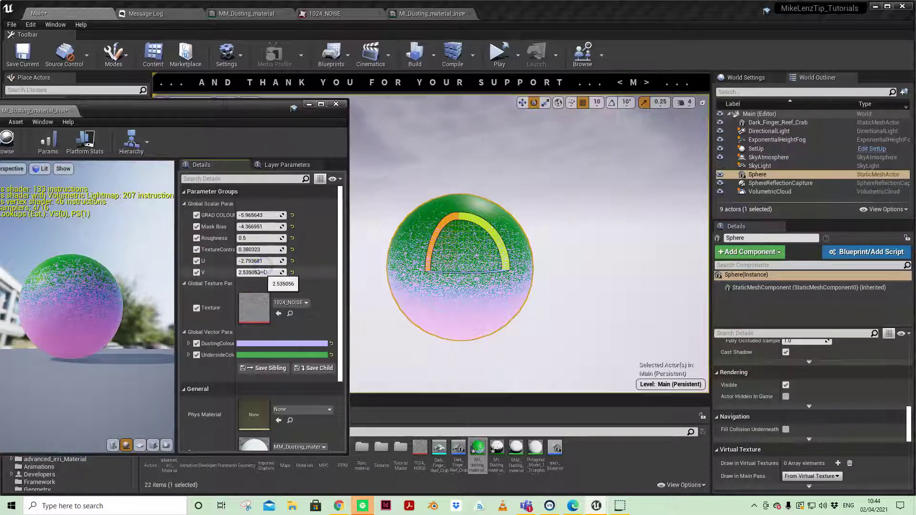
Try different noise tilings on the sphere, ending with U at about 22.53 and V at about -4.19
drag(262, 272, 236, 273)
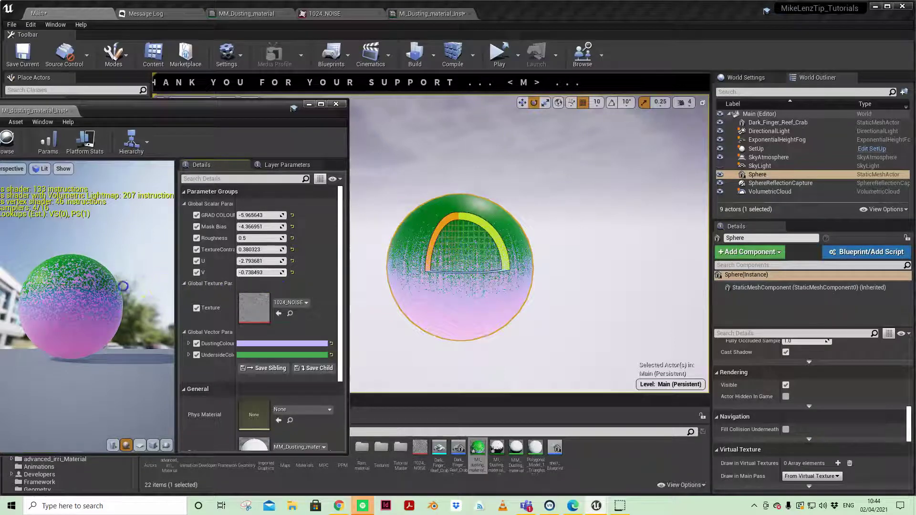
drag(123, 287, 145, 262)
drag(282, 262, 248, 271)
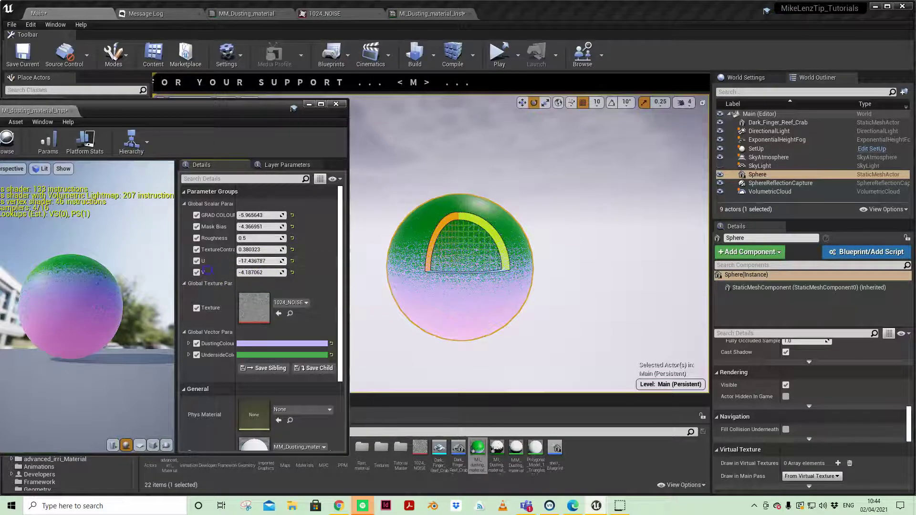
drag(455, 301, 494, 320)
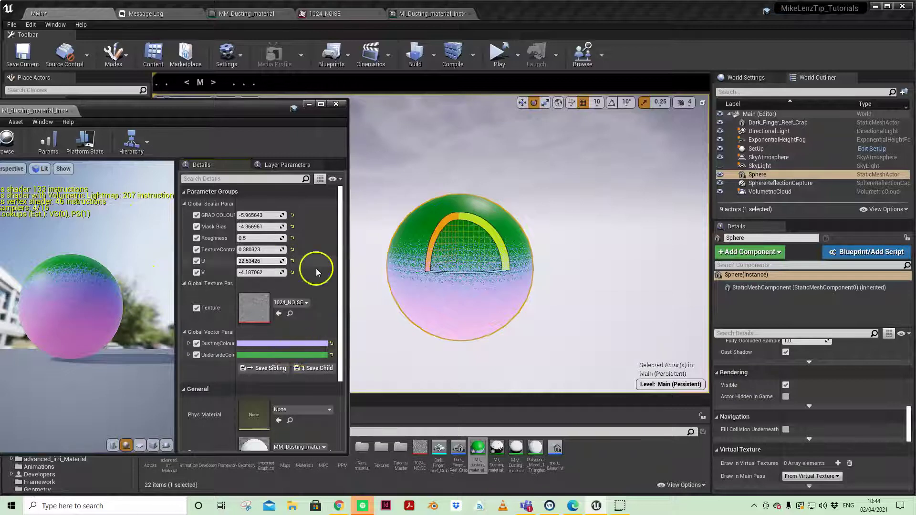
Set both the U and V tiling parameters to 1
click(248, 262)
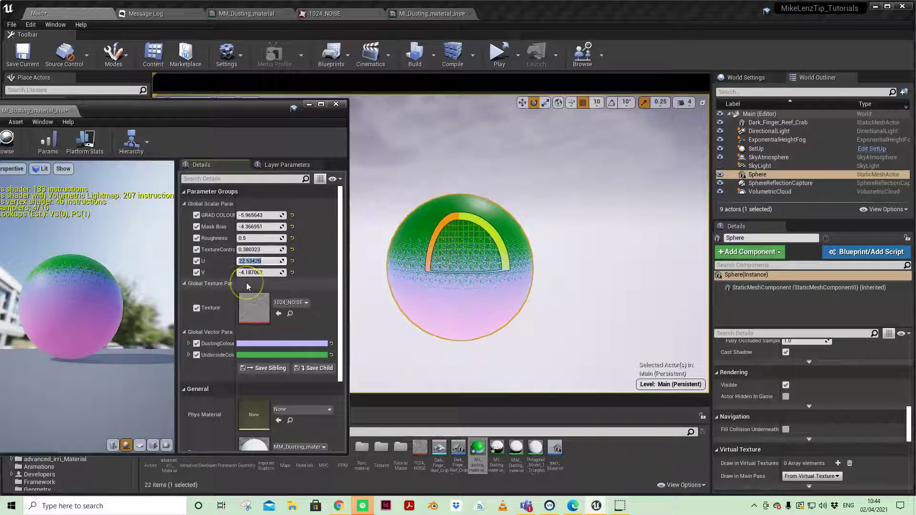
text(1)
key(Return)
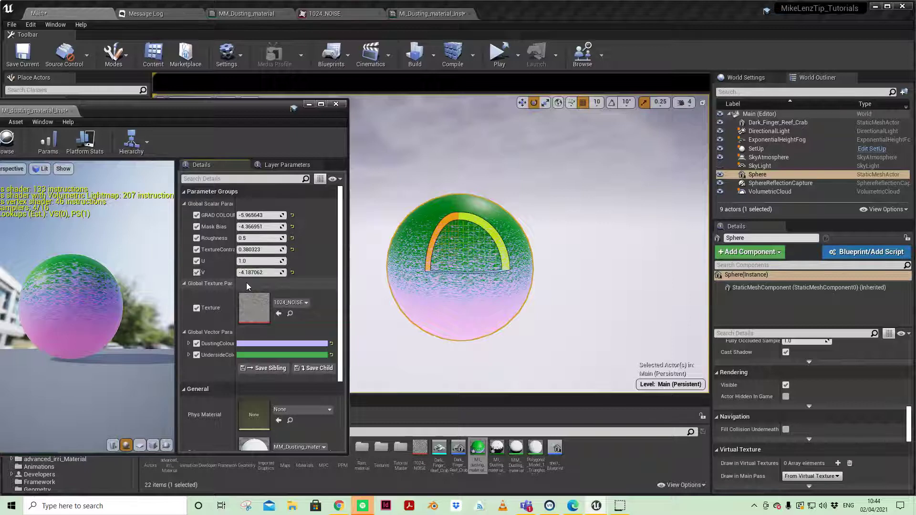
text(1)
click(247, 282)
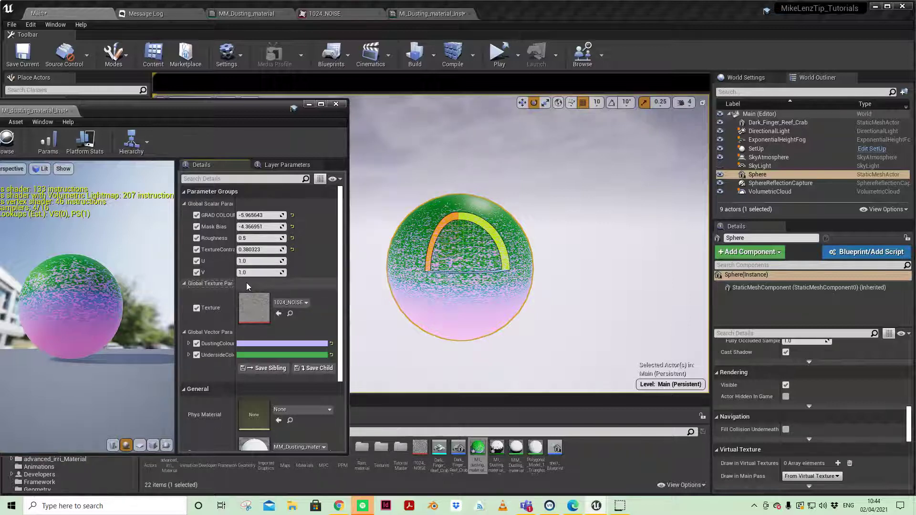
click(297, 356)
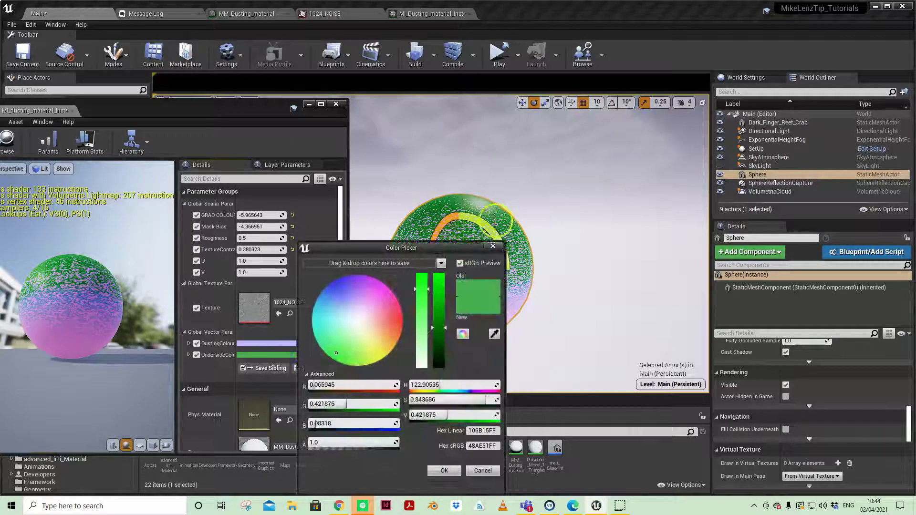
drag(436, 245, 261, 145)
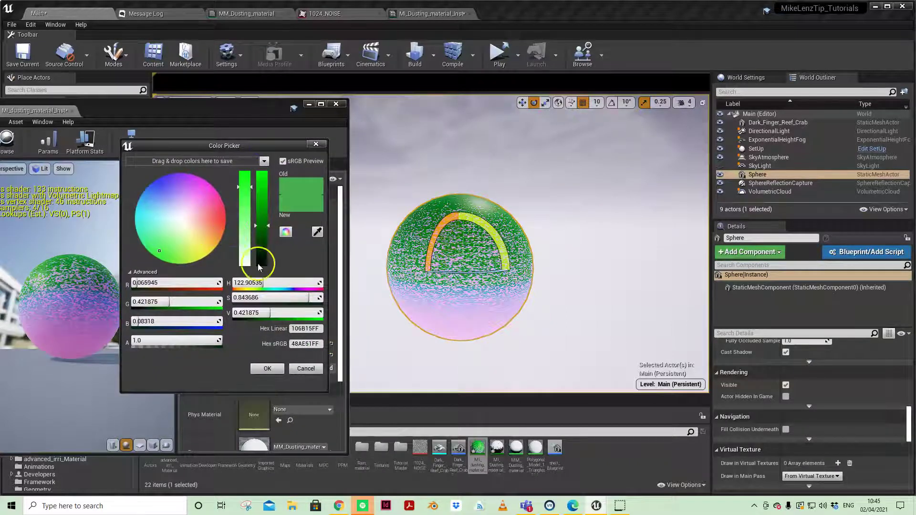
mouse_move(261, 252)
mouse_down()
mouse_move(265, 201)
mouse_move(263, 243)
mouse_up()
mouse_move(205, 194)
mouse_down()
mouse_move(194, 194)
mouse_move(218, 225)
mouse_move(173, 193)
mouse_move(160, 227)
mouse_up()
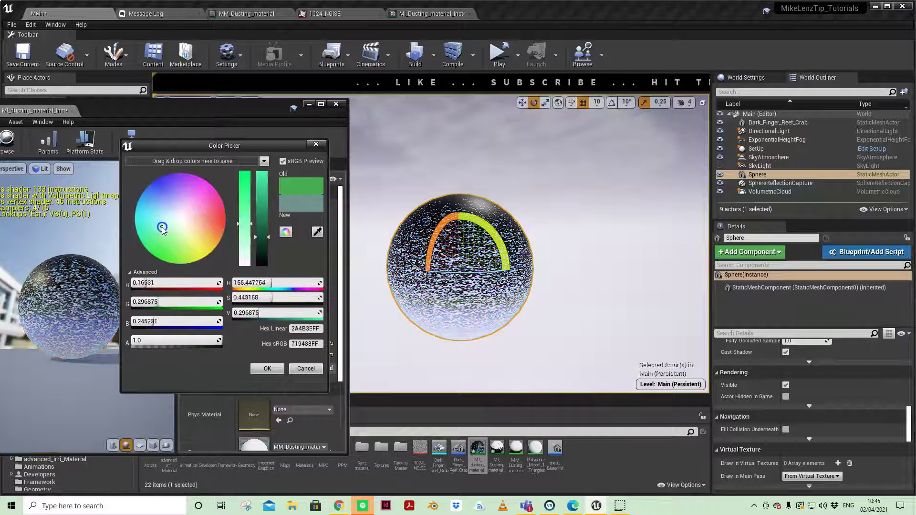
click(310, 370)
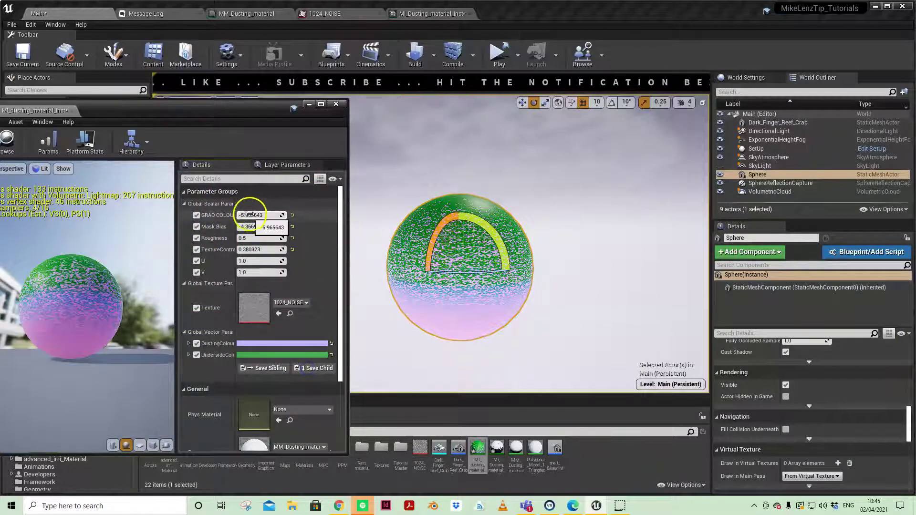
Deselect the sphere and try strongly positive and negative GRAD COLOUR values on the dusting instance, ending at about 5.77
drag(314, 229, 507, 279)
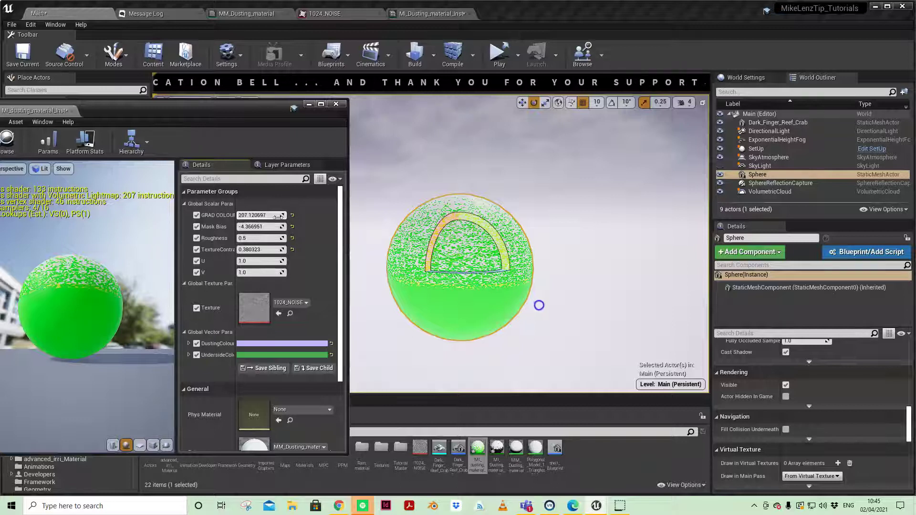
click(616, 288)
click(260, 217)
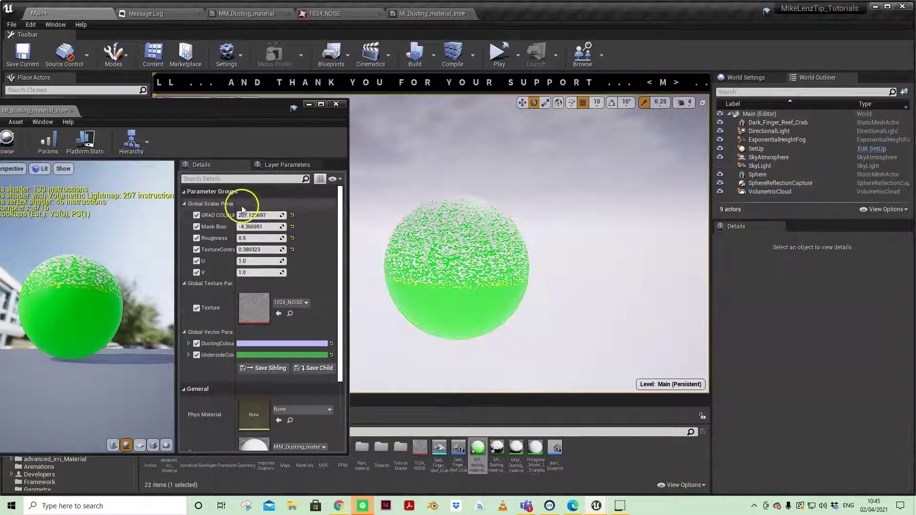
click(267, 218)
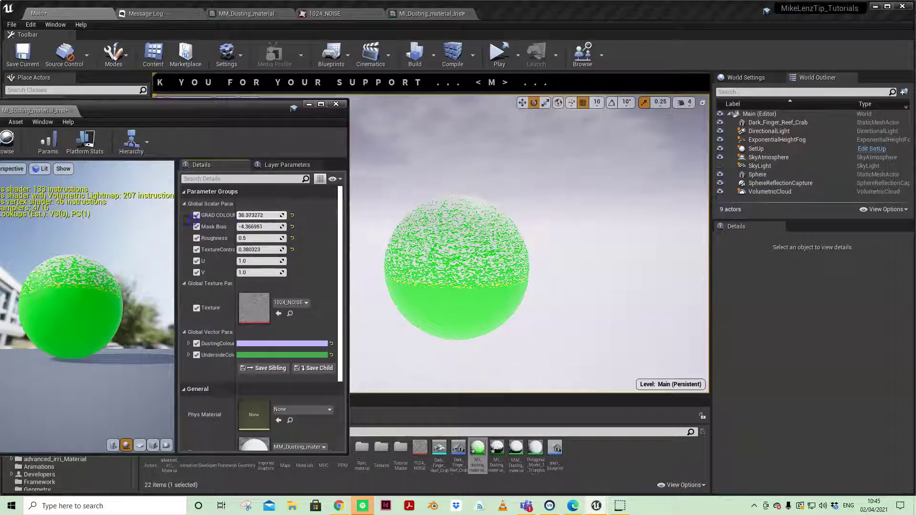
drag(191, 219, 1, 221)
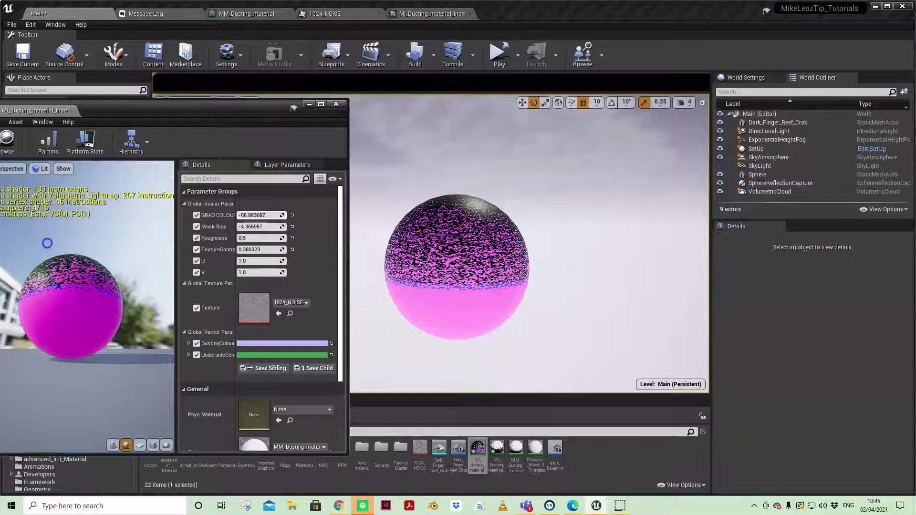
drag(99, 243, 11, 254)
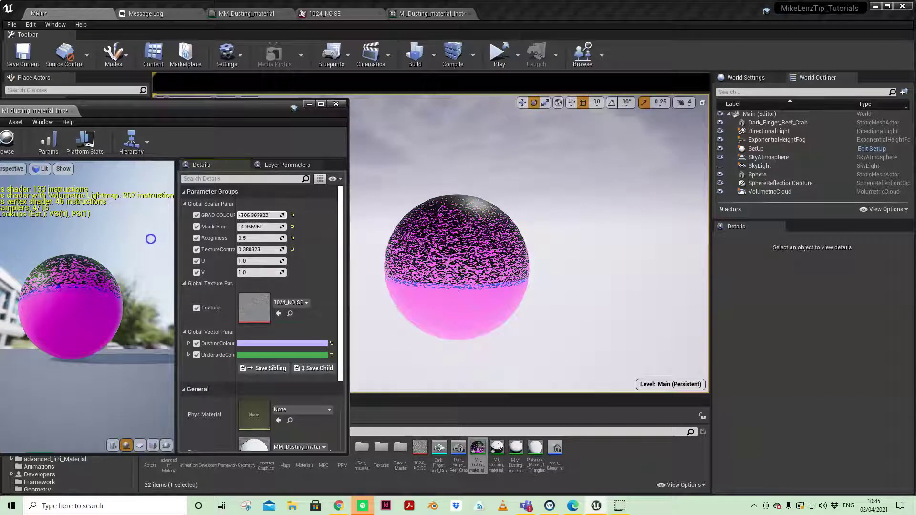
drag(151, 239, 369, 233)
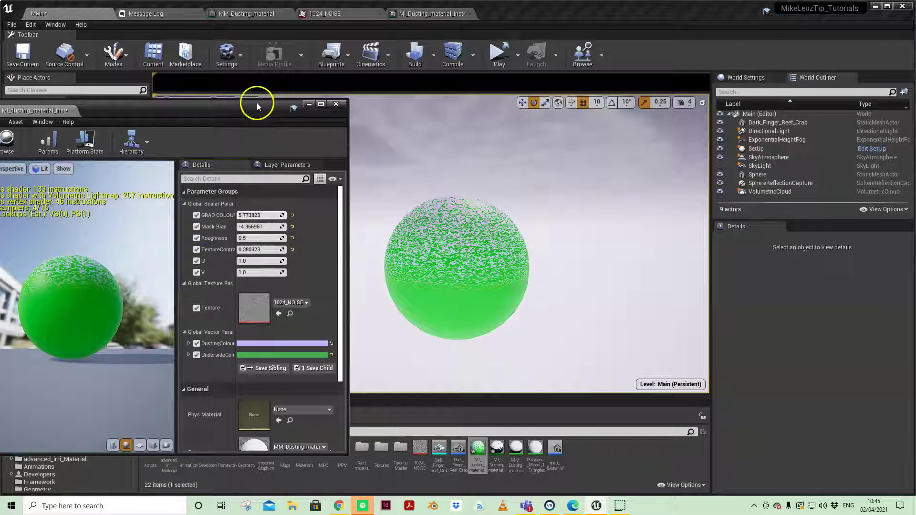
Set Mask Bias to about 0.71 and GRAD COLOUR to about 5.06, with the underside colour override turned off
drag(256, 102, 264, 97)
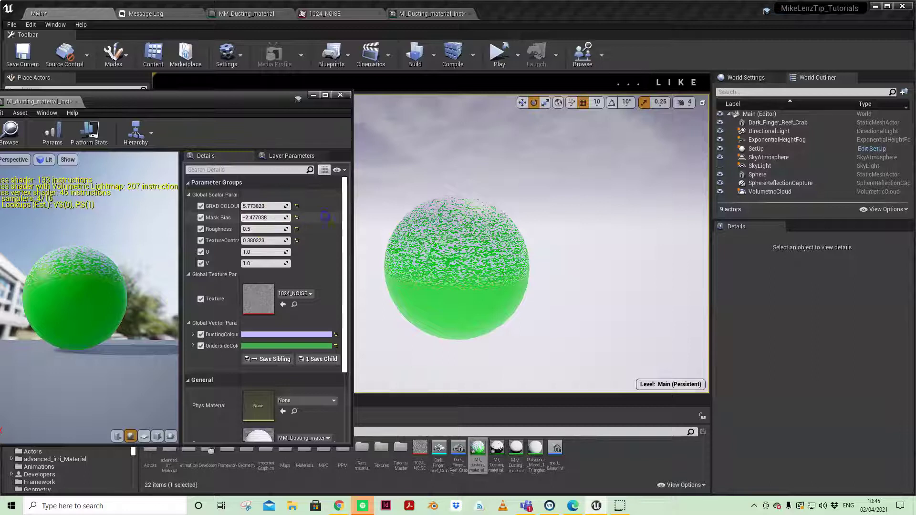
drag(325, 217, 366, 225)
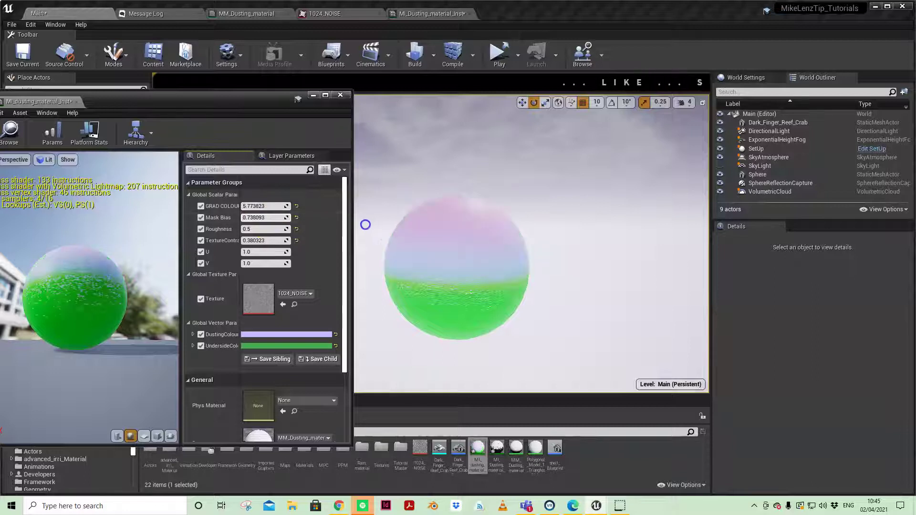
click(201, 346)
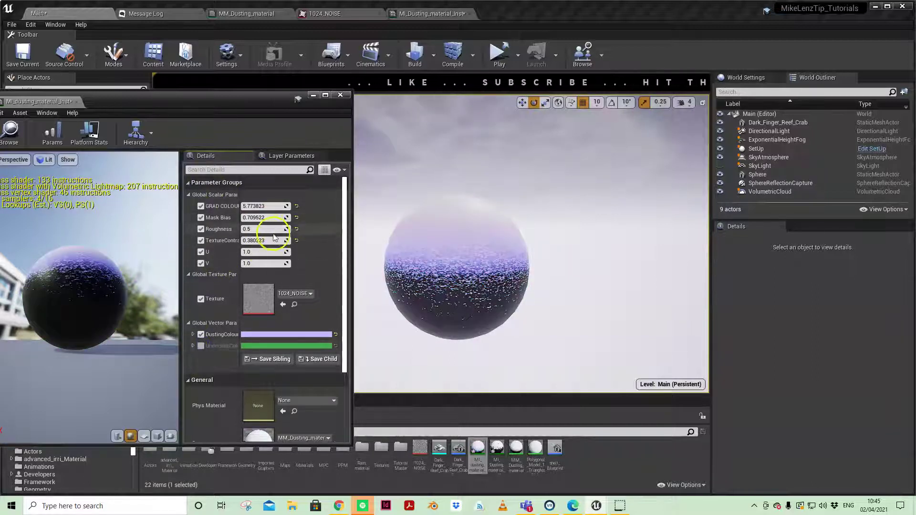
drag(256, 206, 255, 212)
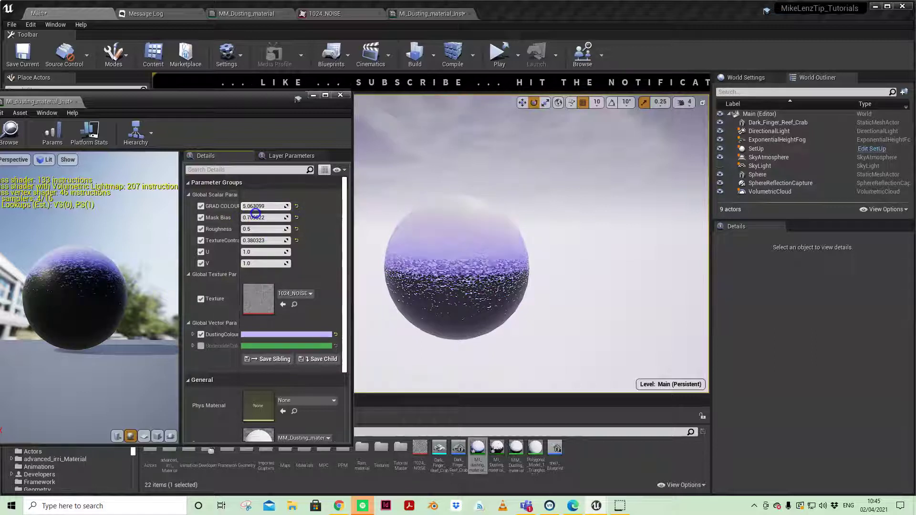
Replace the dusting instance's noise texture with the CASC_DisabledModule texture
click(293, 293)
scroll(377, 458, down, 5)
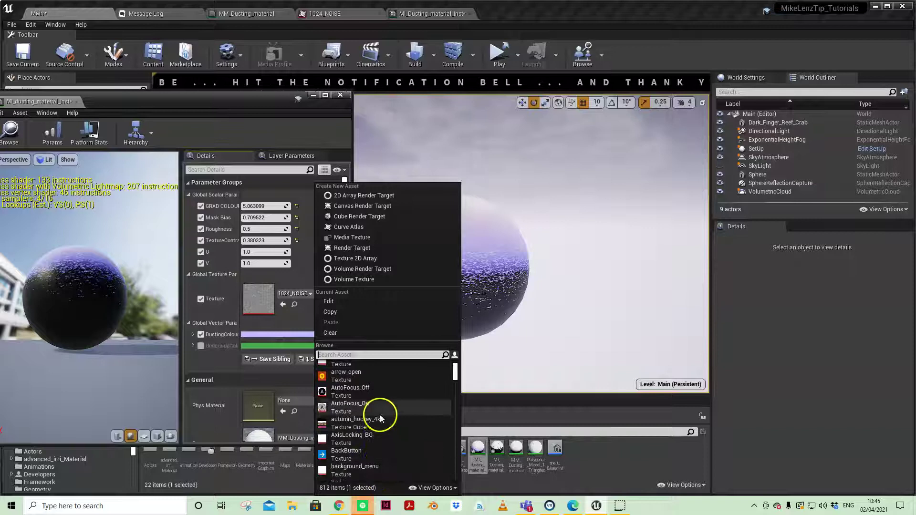
scroll(380, 415, up, 3)
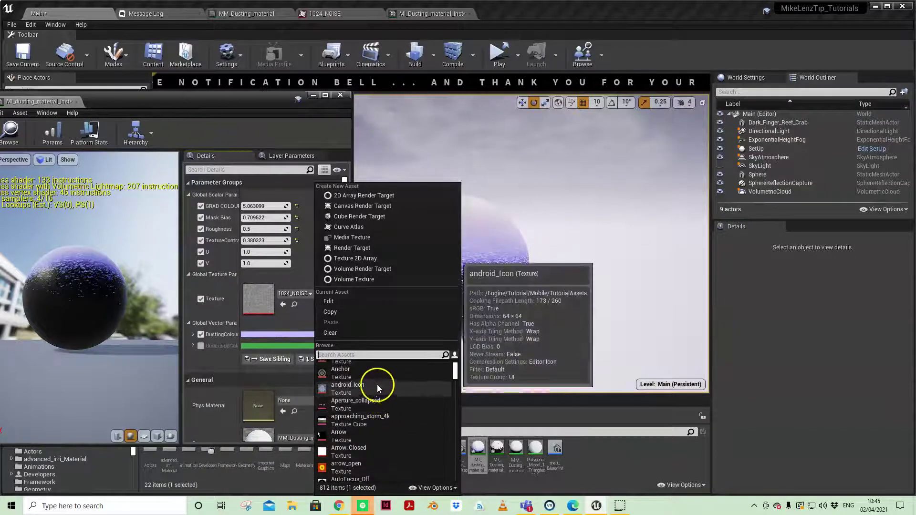
scroll(382, 422, down, 5)
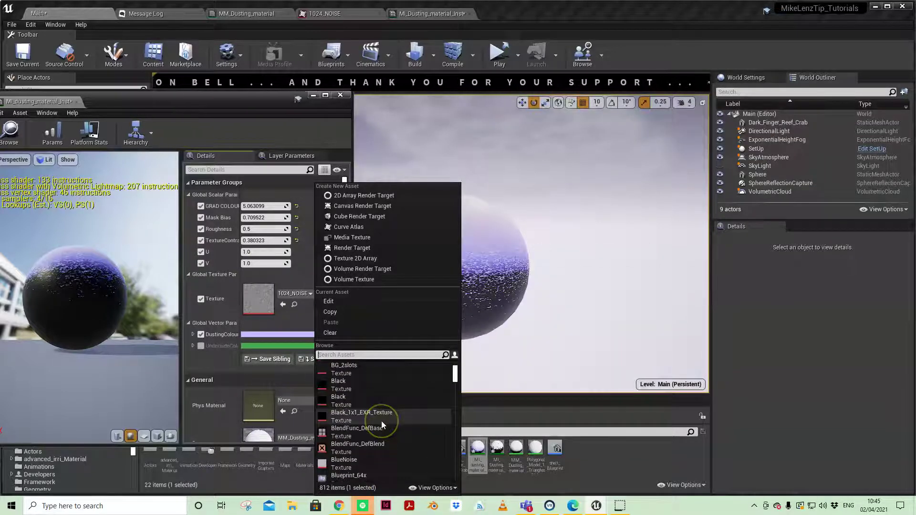
scroll(380, 423, down, 5)
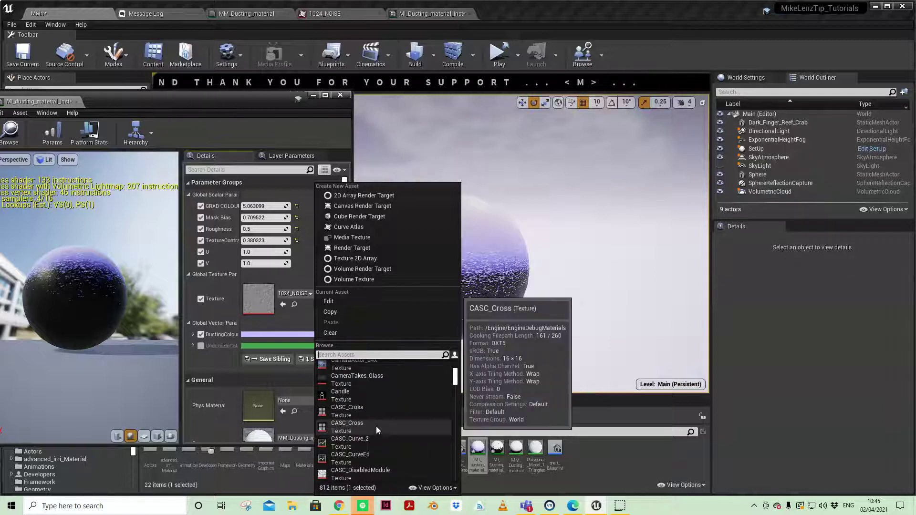
scroll(377, 427, down, 3)
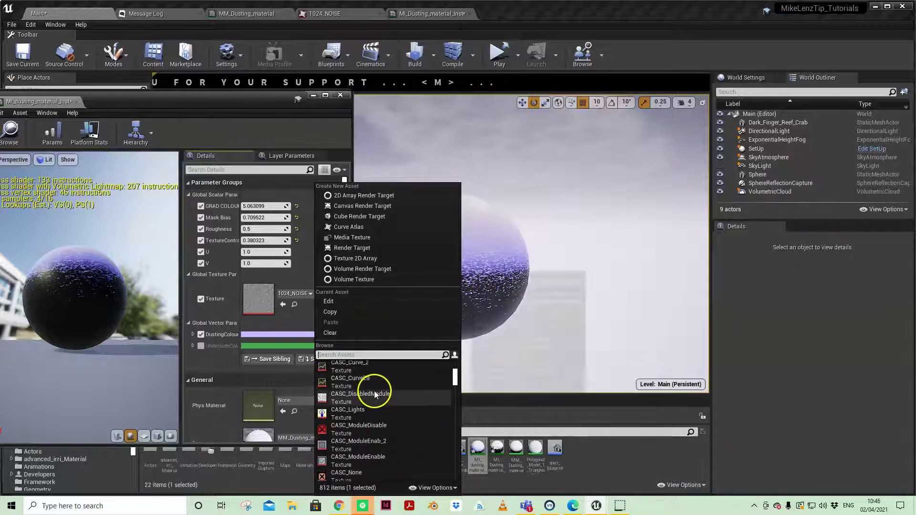
click(374, 394)
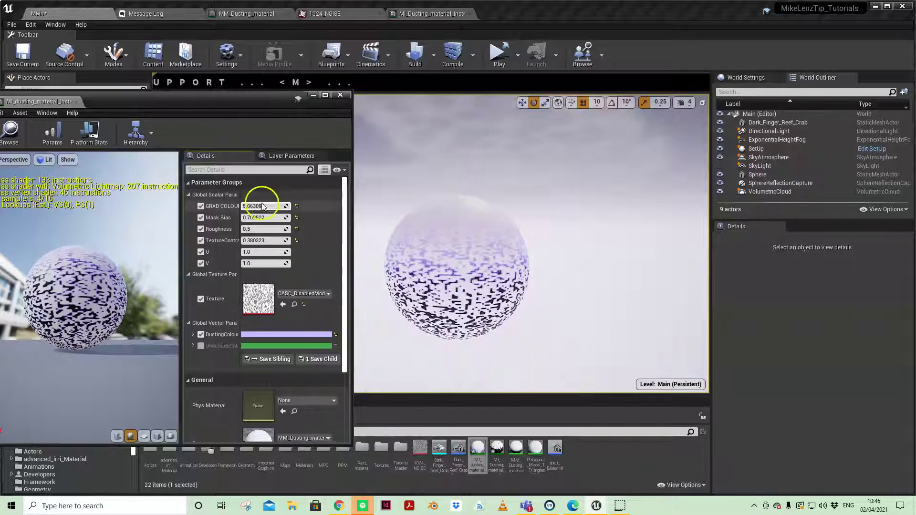
Set GRAD COLOUR to about 1.11, Mask Bias to about 5.05 and TextureContrast to about 29.96 for the new texture
drag(260, 207, 406, 230)
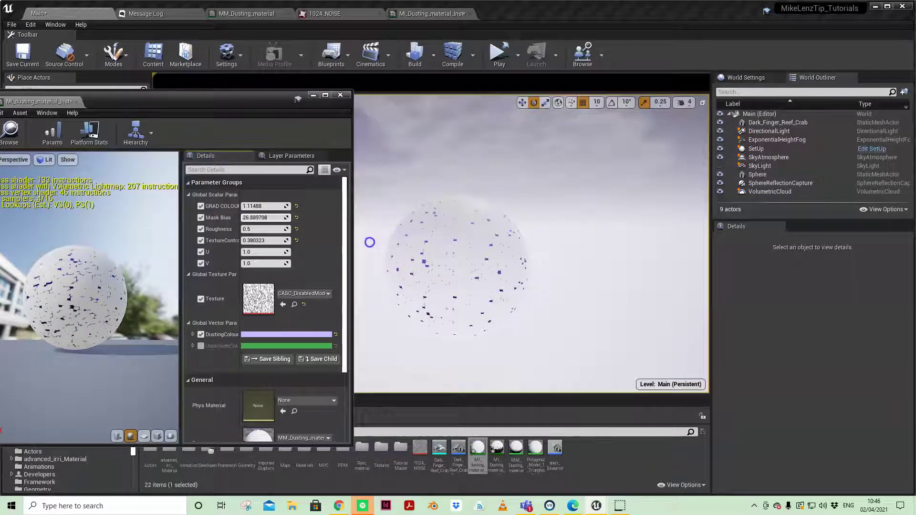
drag(341, 247, 319, 251)
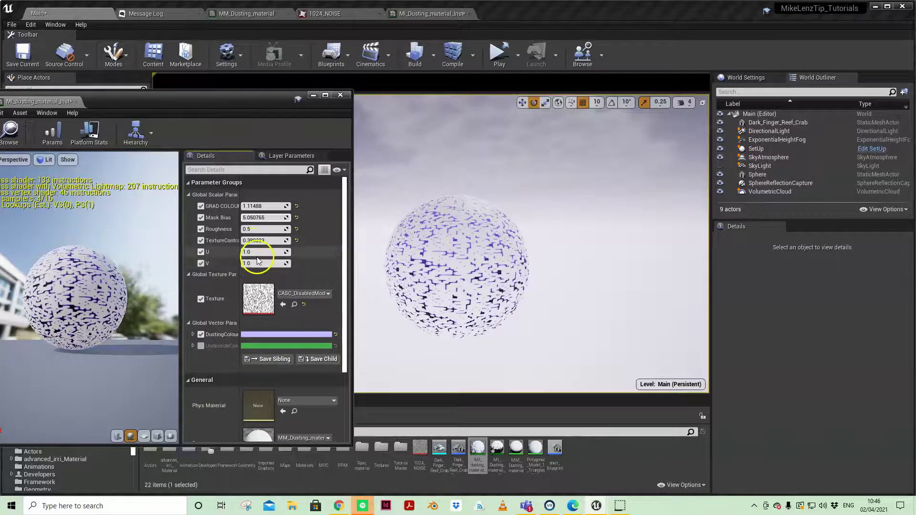
drag(258, 241, 377, 254)
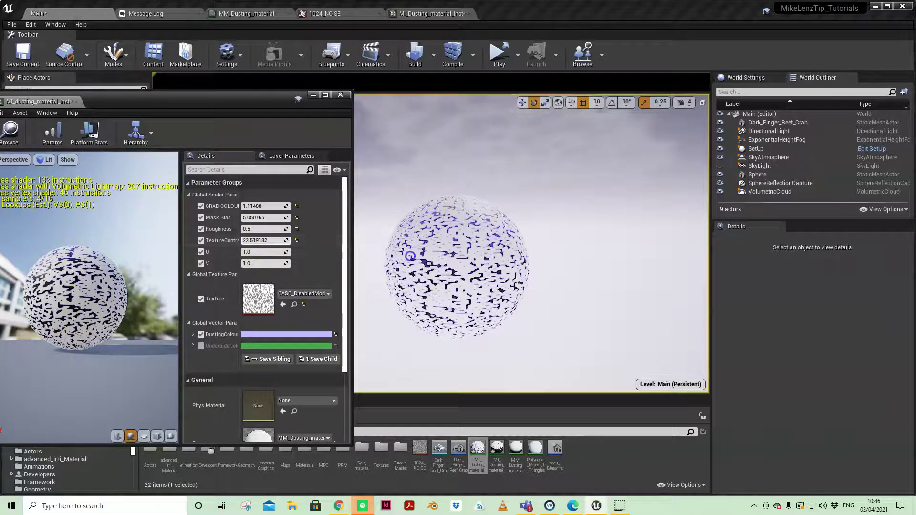
drag(465, 273, 446, 284)
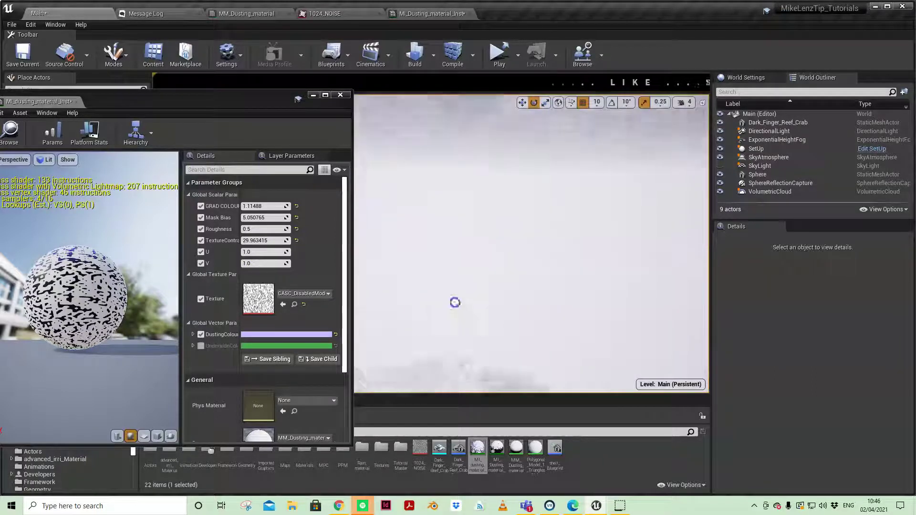